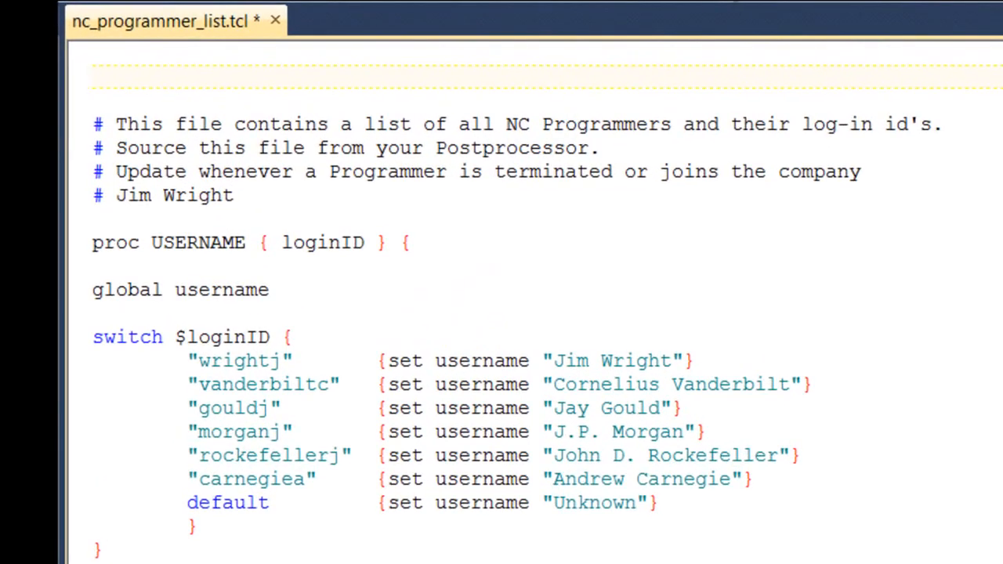
mouse_move(69, 50)
left_mouse_down()
mouse_move(268, 47)
mouse_move(276, 10)
mouse_move(67, 49)
mouse_move(68, 8)
mouse_move(63, 69)
left_mouse_up()
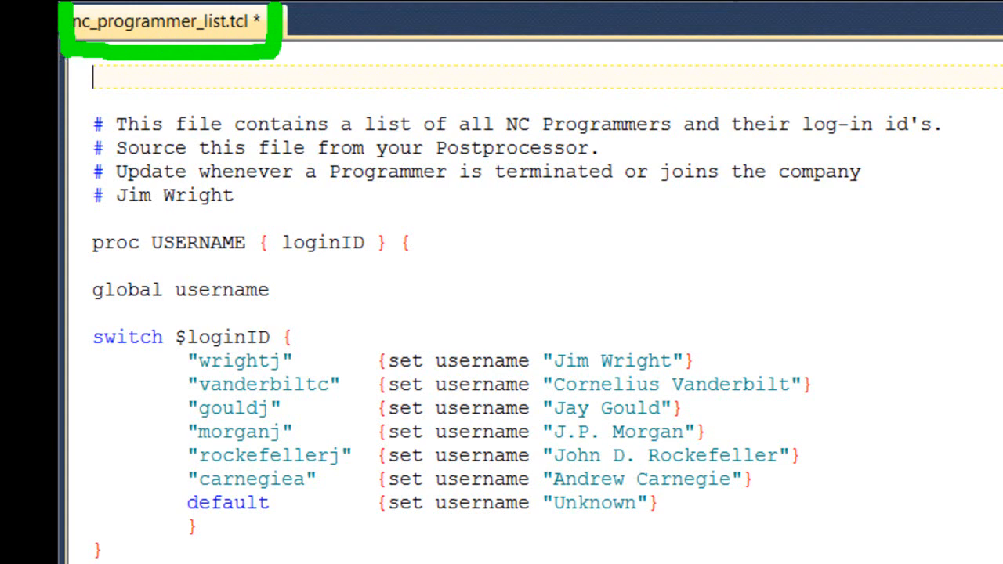
key("Escape")
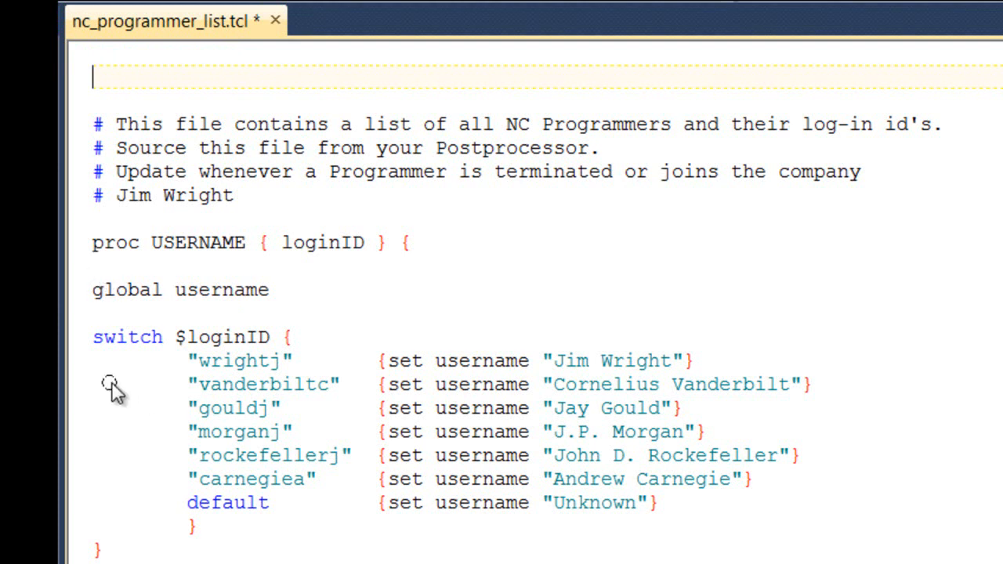
left_click_drag(88, 354, 162, 359)
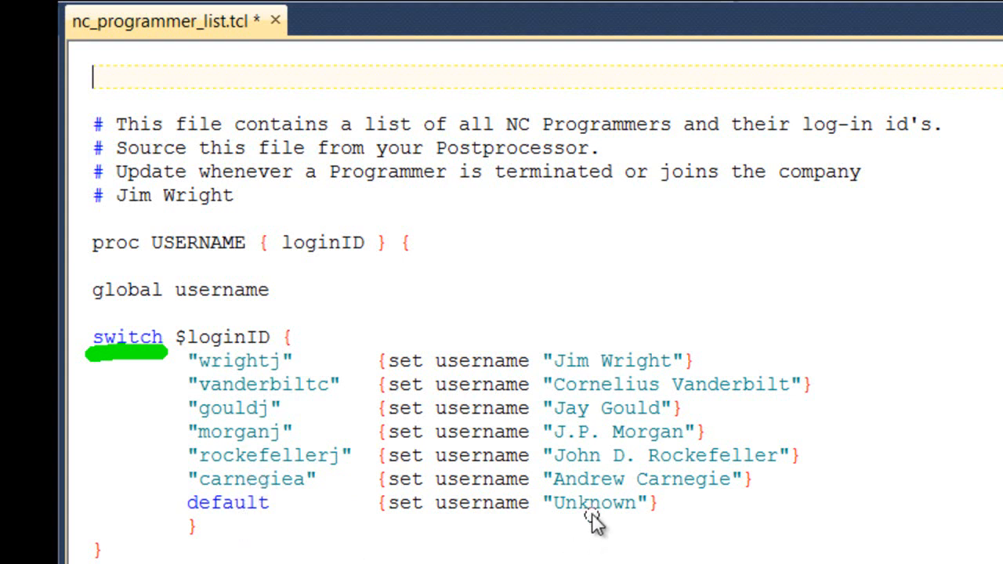
key("Escape")
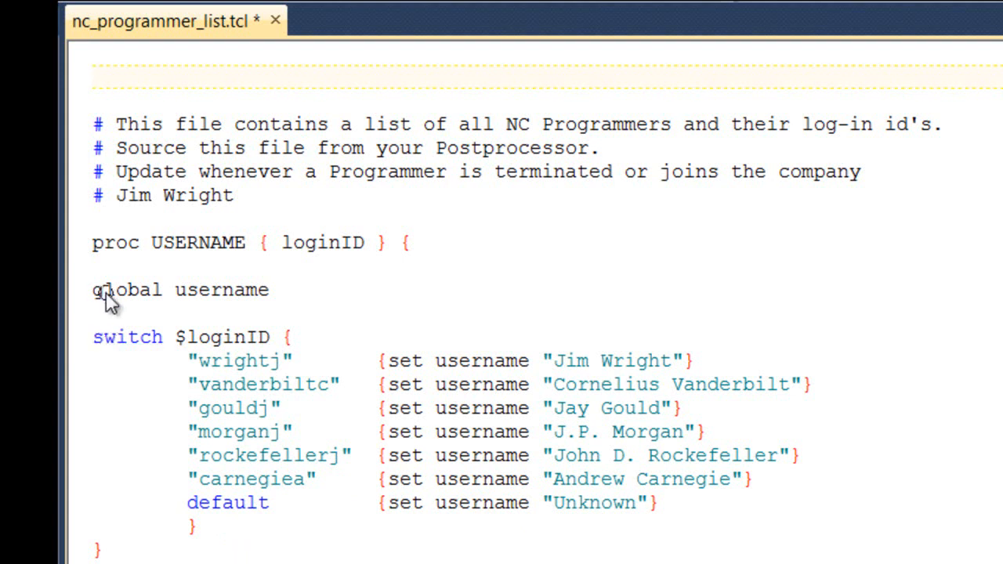
left_click_drag(80, 261, 235, 262)
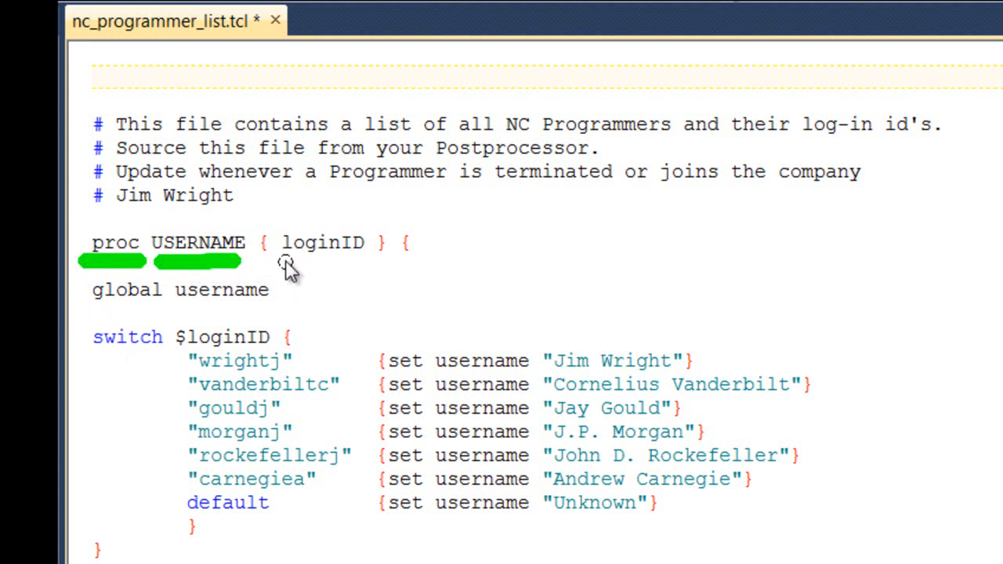
left_click_drag(284, 261, 387, 272)
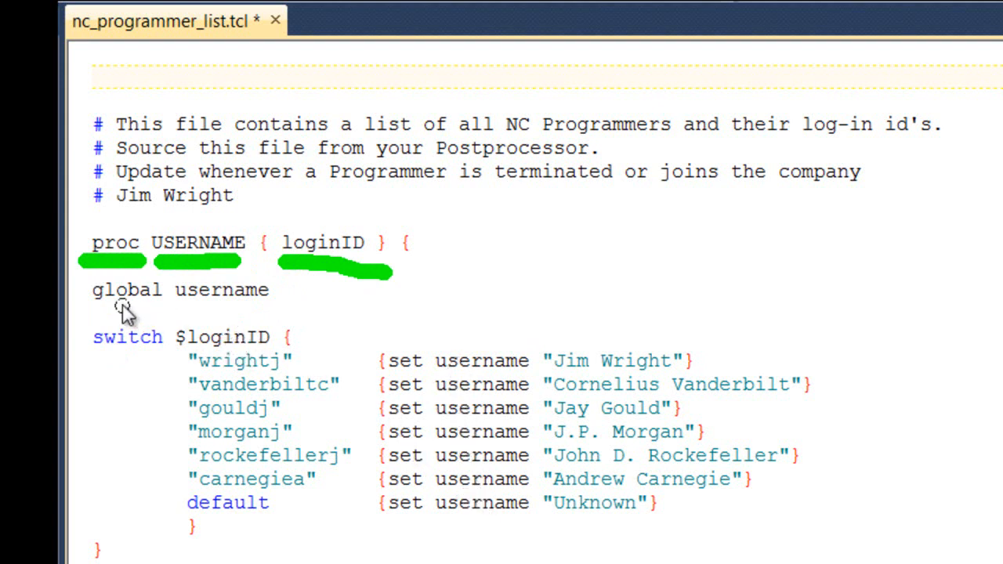
key("e")
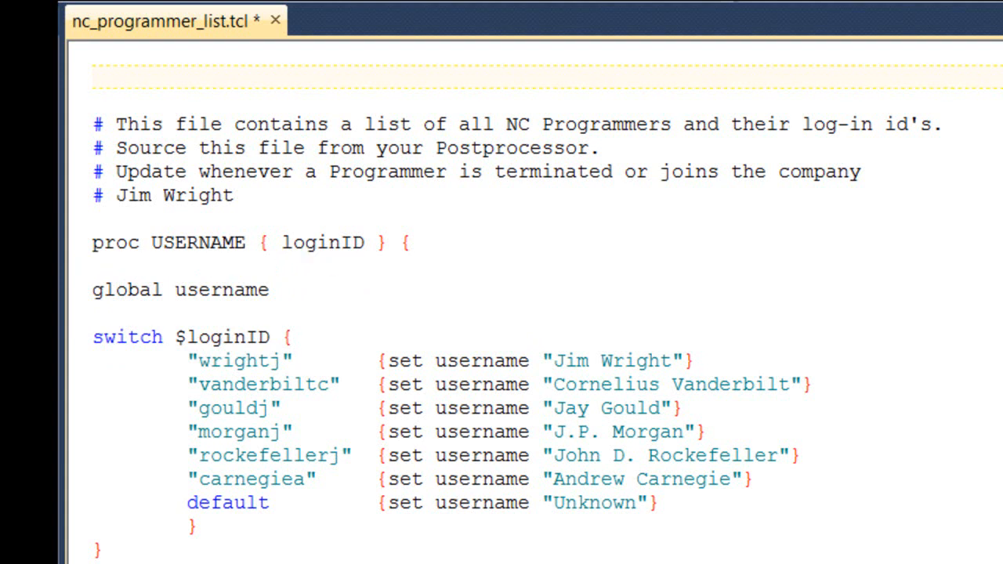
left_click_drag(85, 307, 271, 311)
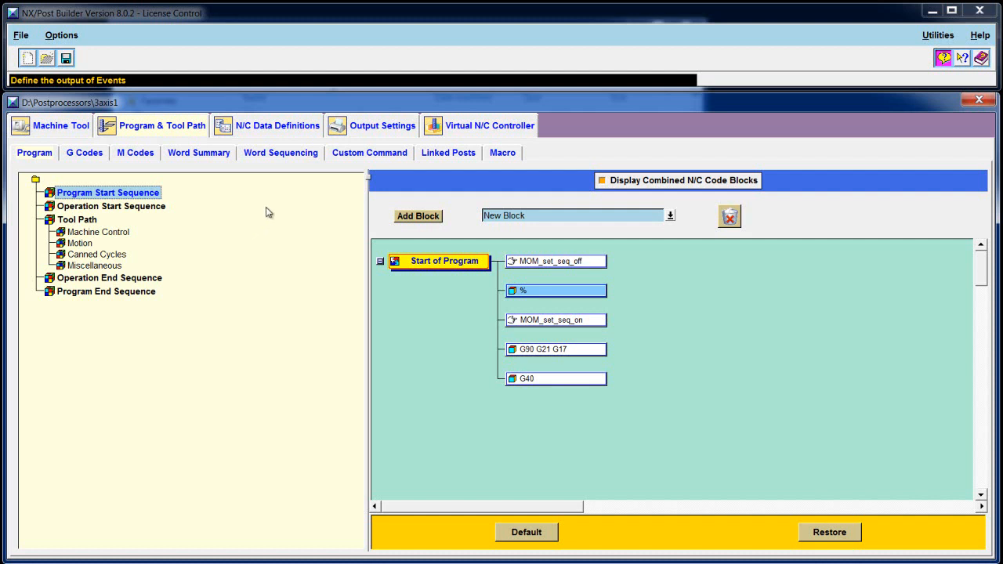
Step: Enable sourcing of a user's Tcl file in the post's output options and set its file name to D:\Postprocessors\nc_programmer_list.tcl
left_click(377, 128)
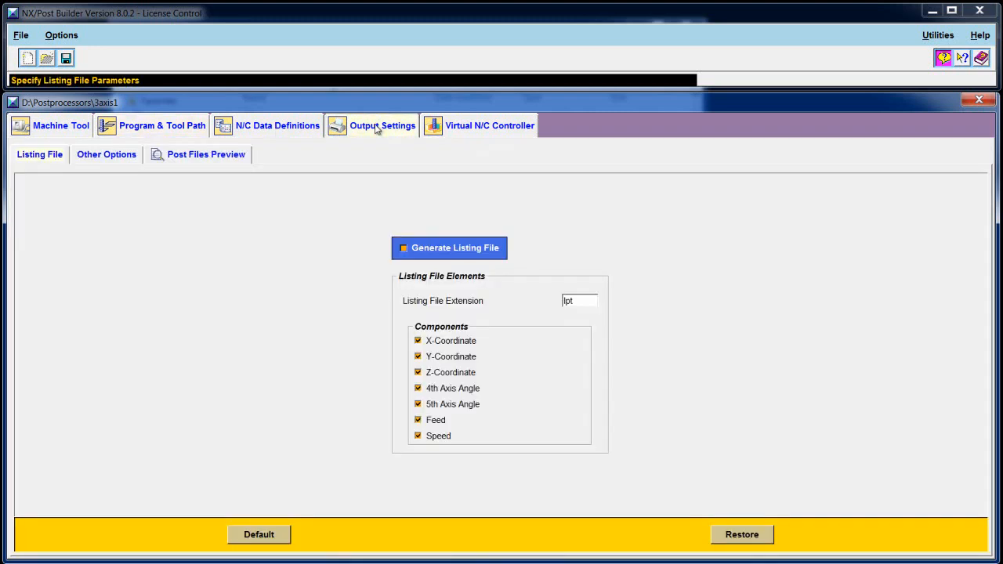
left_click(127, 160)
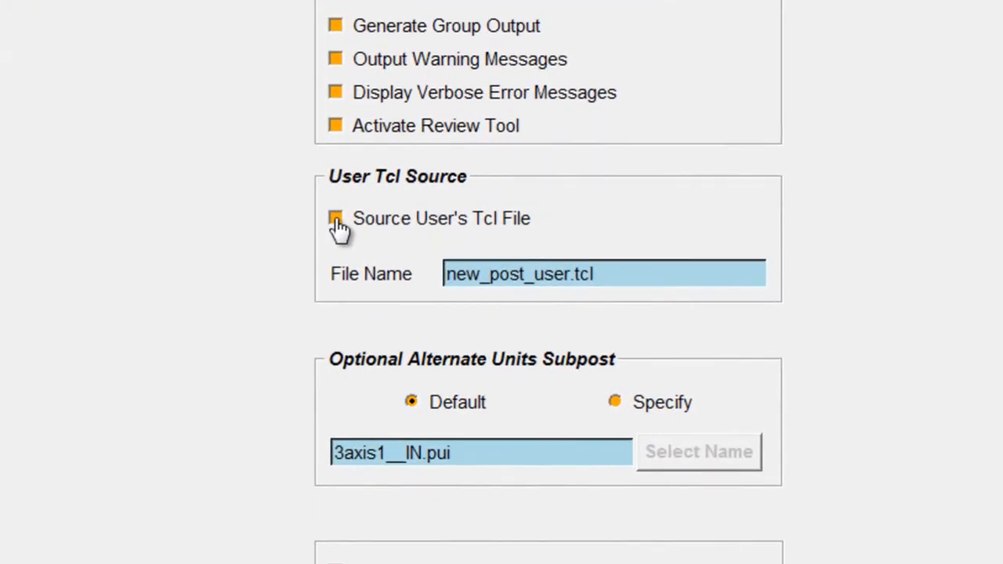
left_click(335, 220)
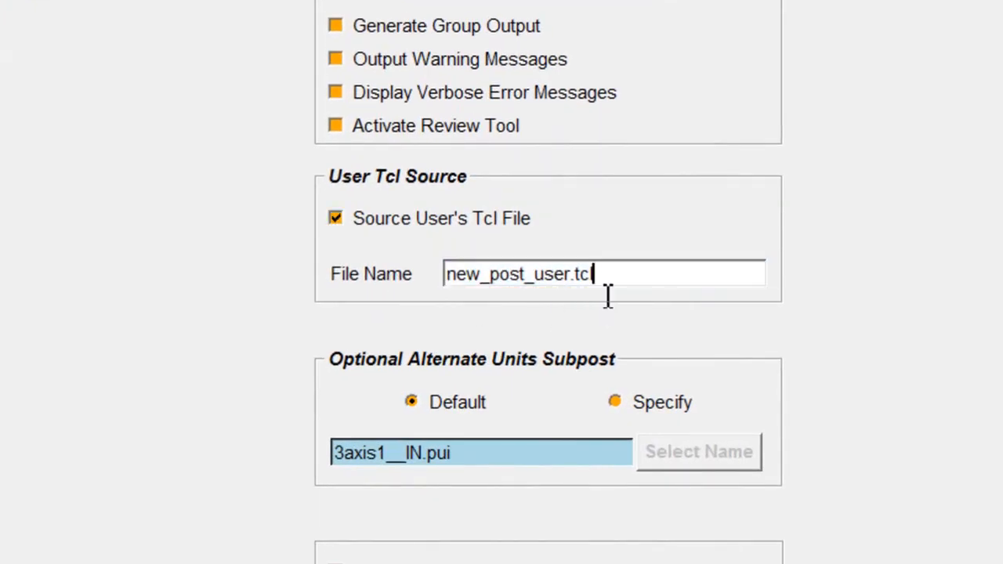
left_click_drag(615, 276, 451, 276)
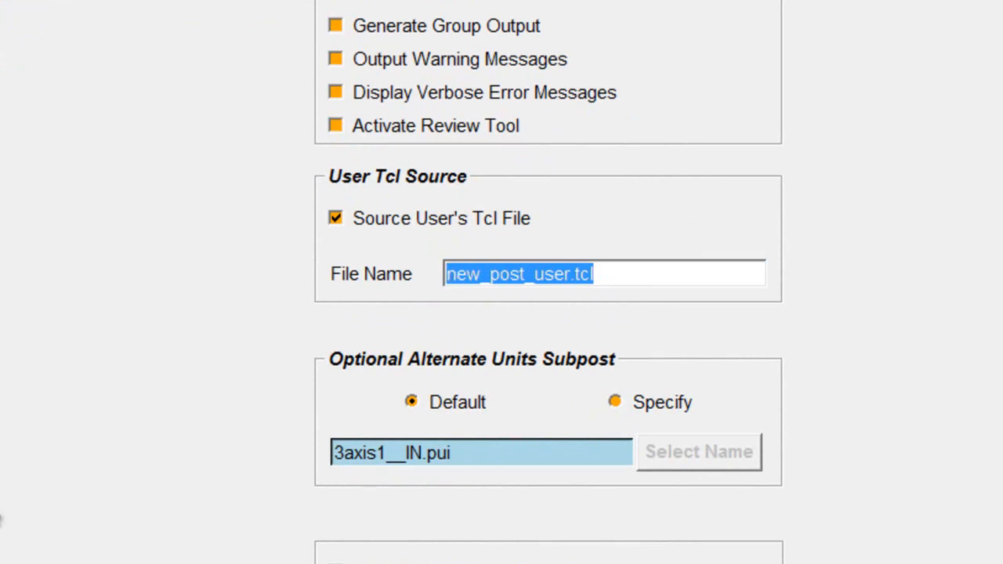
type("D:\\Postprocessors")
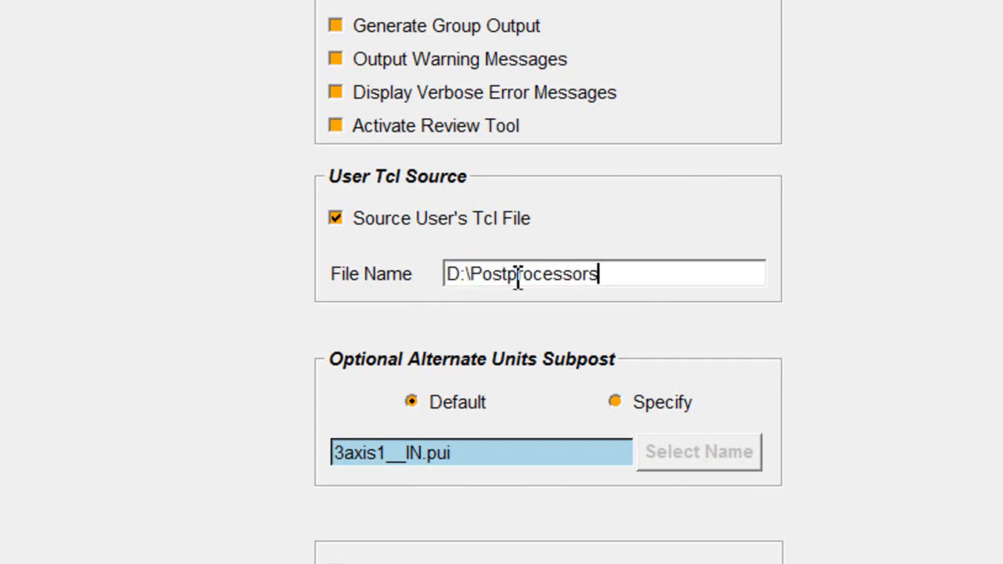
type("\\")
type("nc_programmer_list.tcl")
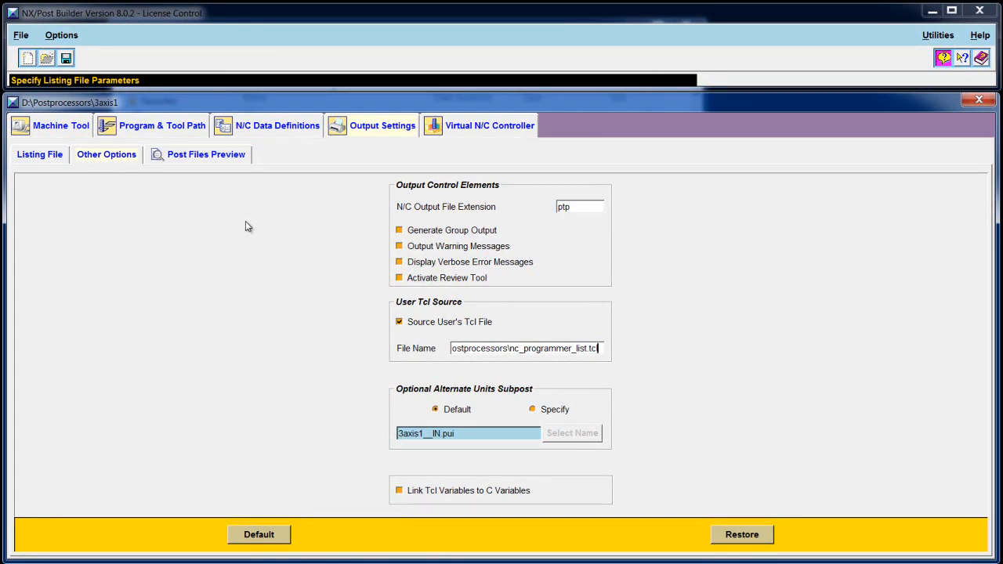
Step: Insert a Custom Command block after the % block in the Program Start Sequence and name it add_username
left_click(179, 129)
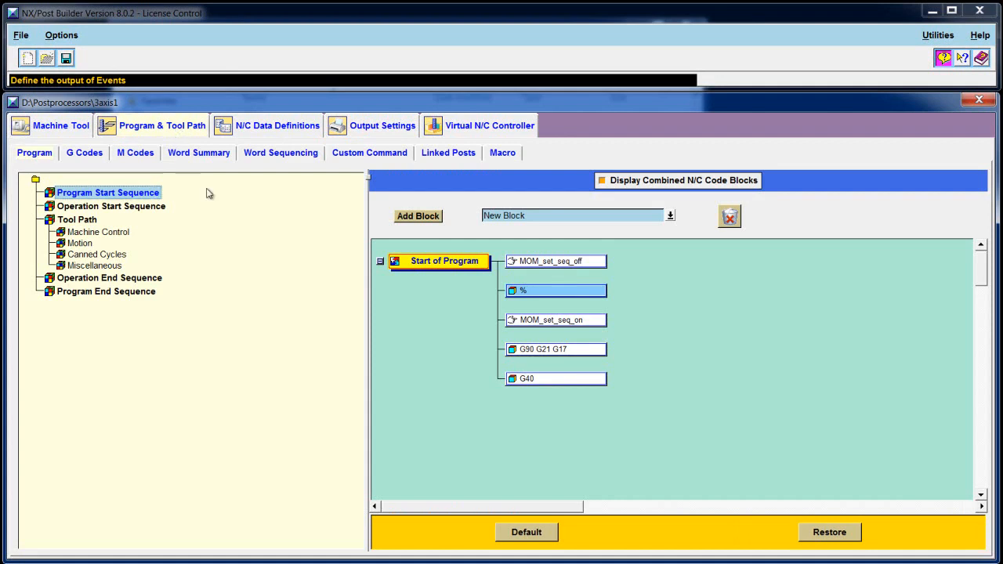
left_click(670, 216)
left_click(564, 259)
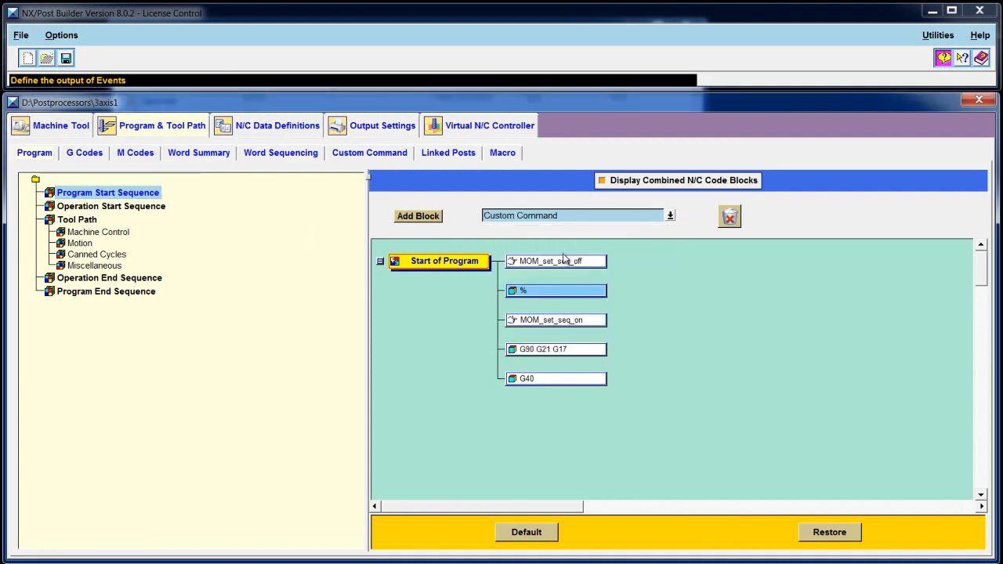
left_click_drag(430, 217, 624, 315)
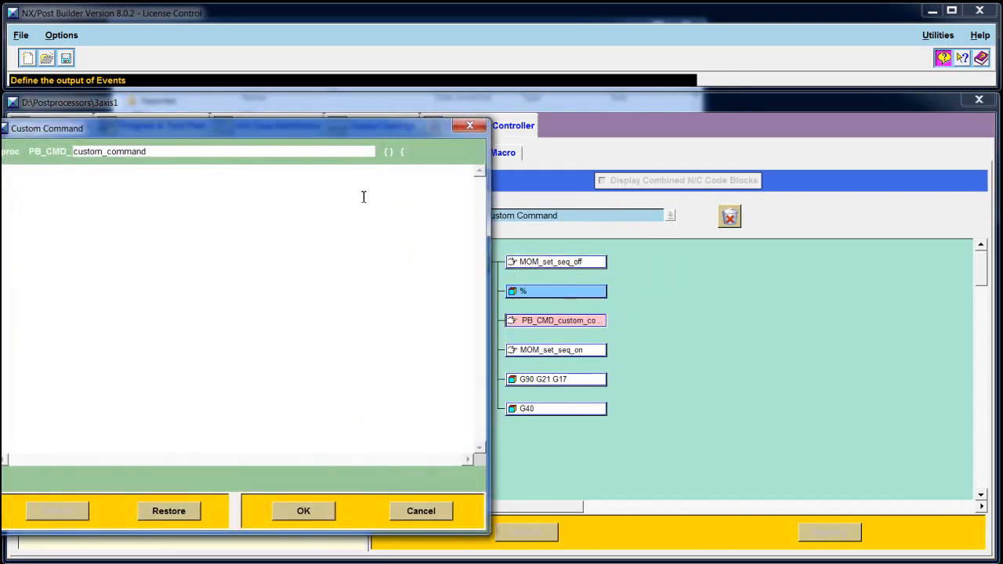
left_click_drag(228, 130, 492, 66)
left_click_drag(418, 79, 335, 79)
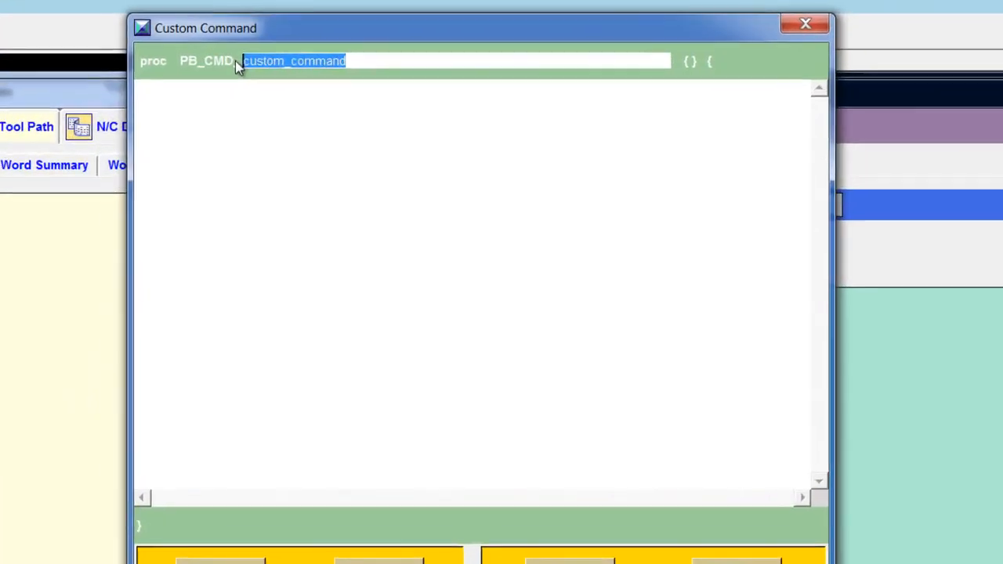
type("add_username")
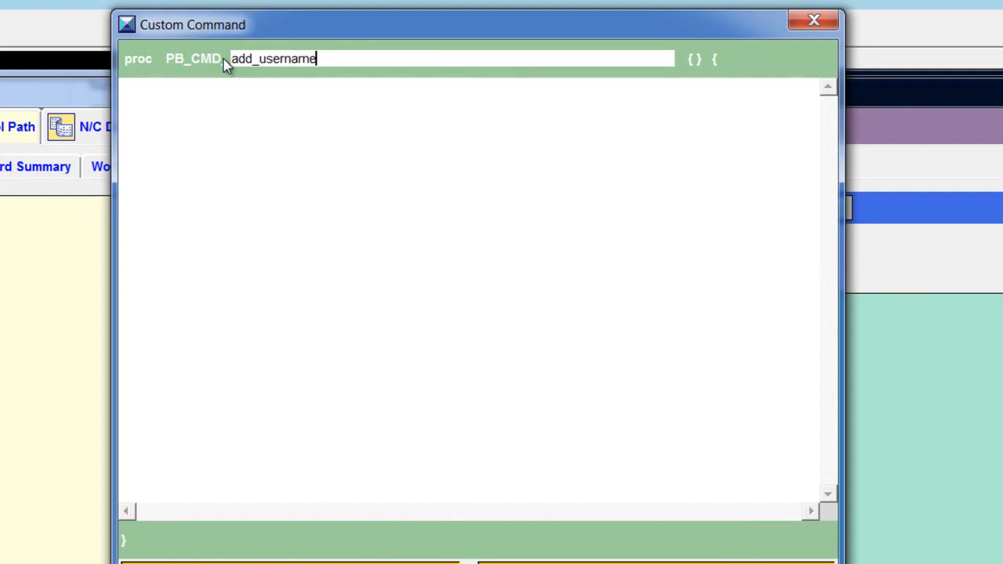
Step: Write the comment "# this custom command will substitute the real username for the login ID" and declare "global username" below it
left_click(209, 114)
type("# this custom command will ")
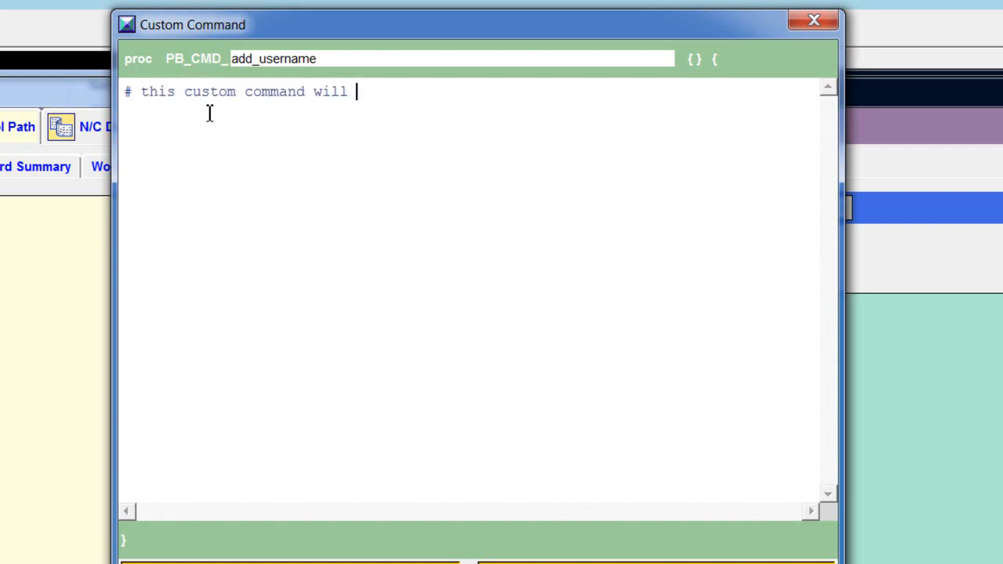
type("substitute the real user nae")
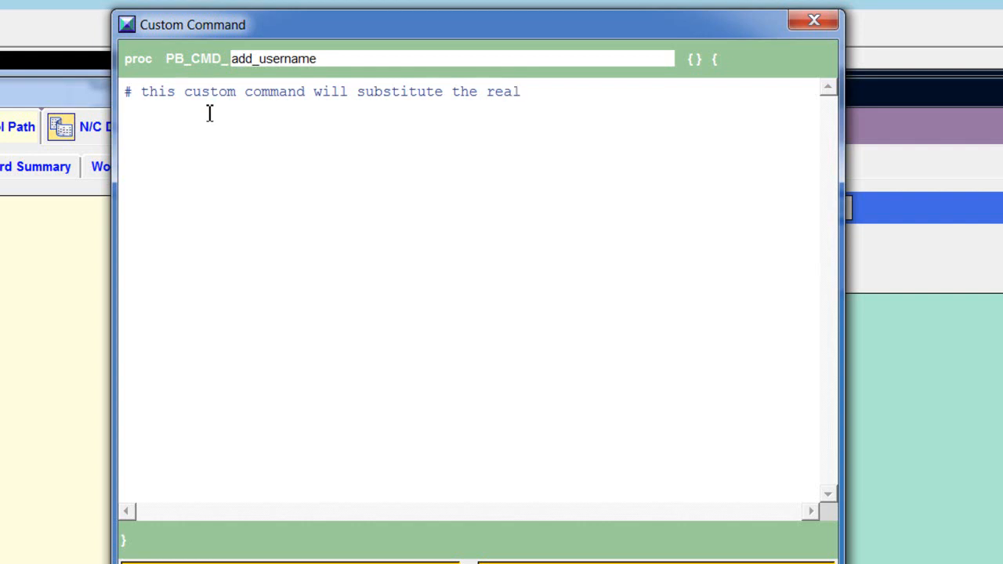
key("BackSpace")
key("BackSpace")
key("BackSpace")
key("BackSpace")
type("name fo rhte")
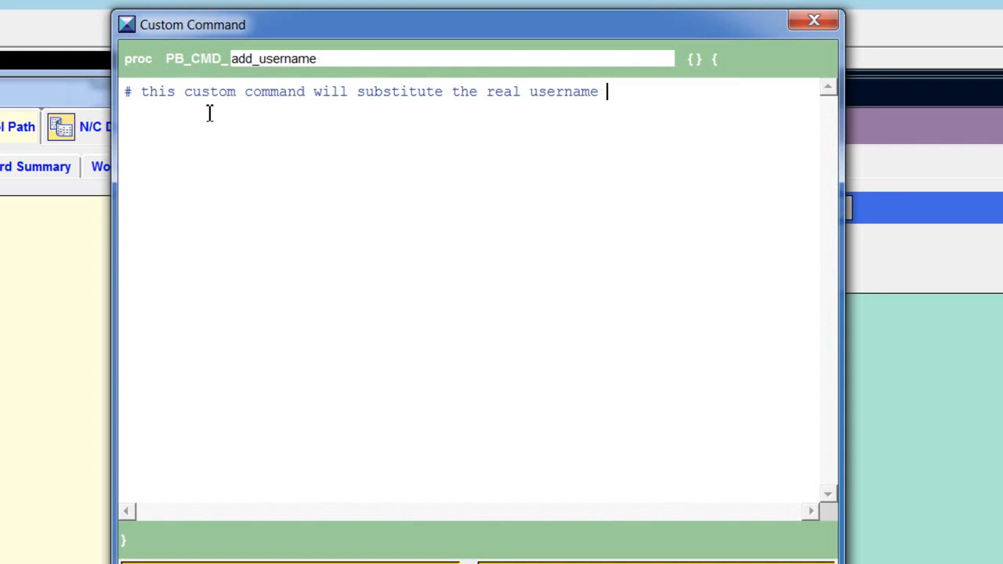
key("BackSpace")
key("BackSpace")
key("BackSpace")
key("BackSpace")
key("BackSpace")
type("r the login ID")
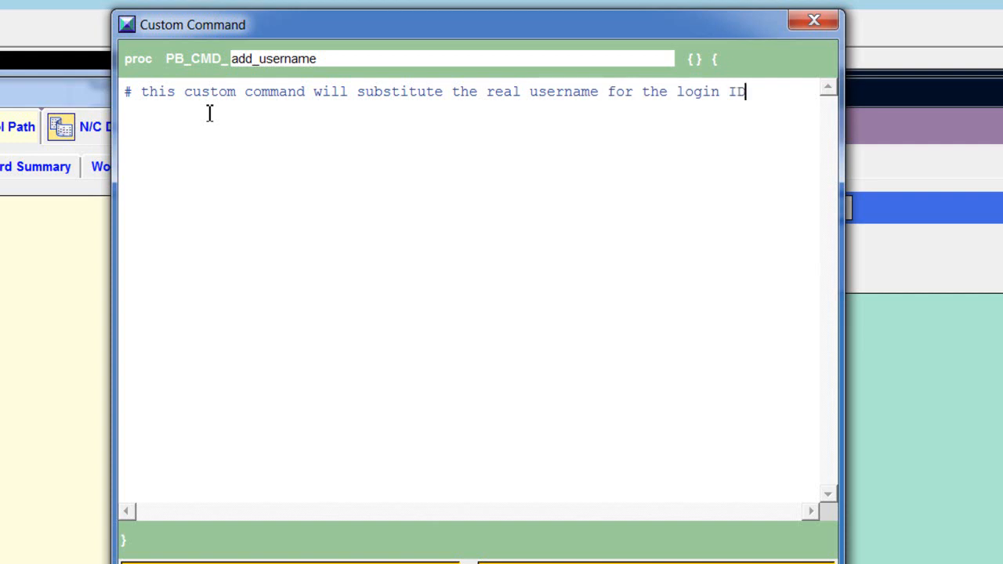
key("Return")
type("global username")
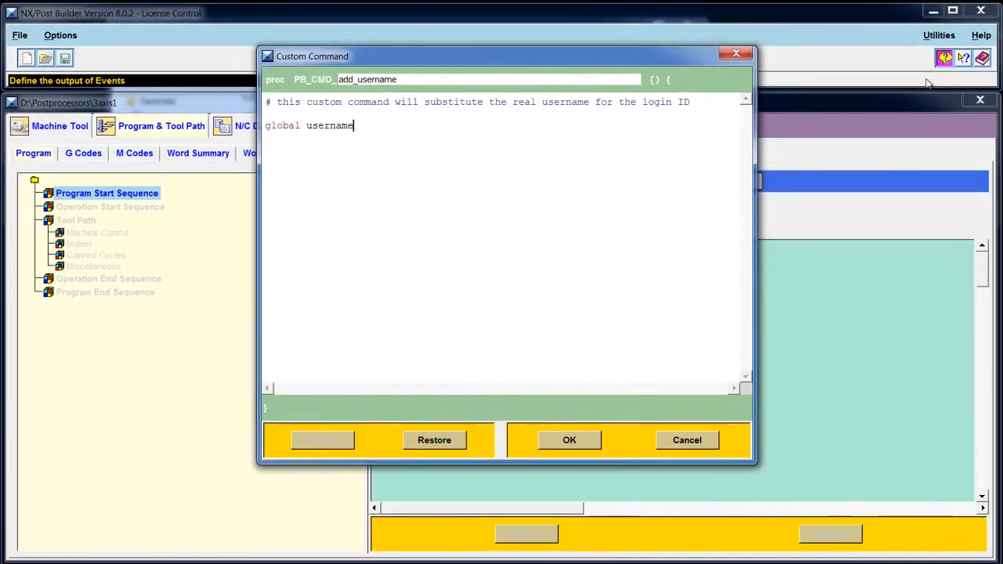
Step: Search the MOM variables for "logname", copy mom_logname and append it to the global username declaration
left_click(963, 31)
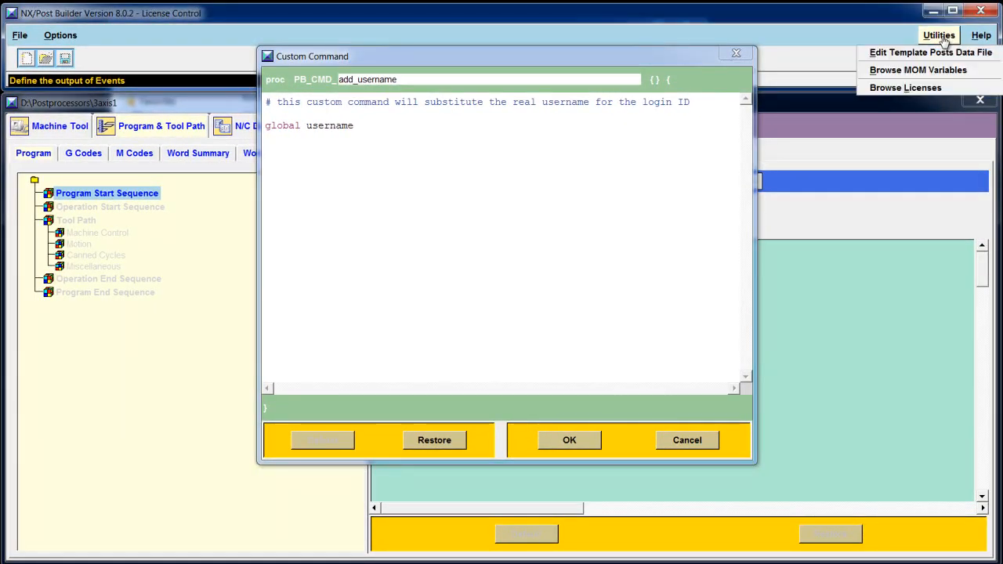
left_click(918, 69)
left_click_drag(231, 104, 567, 84)
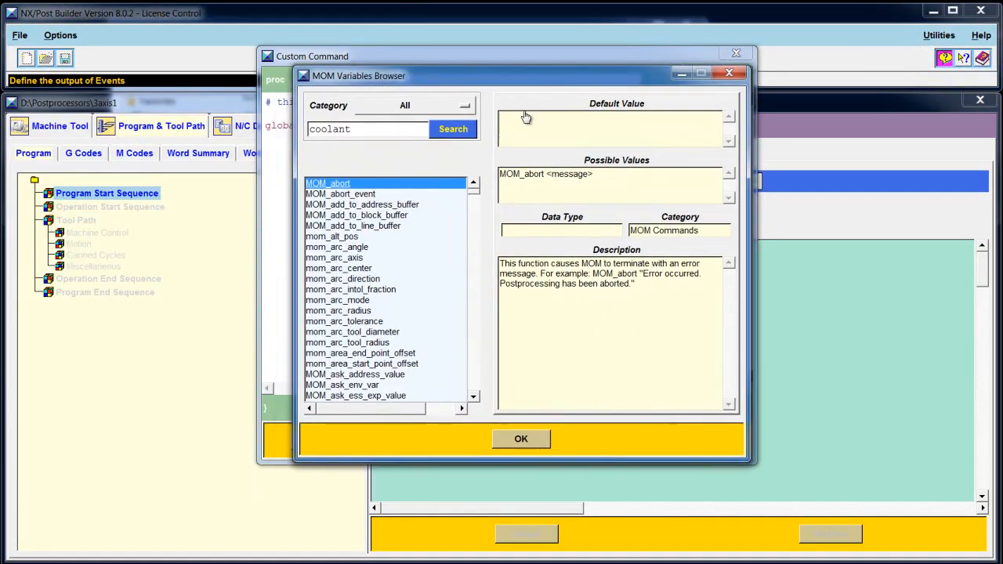
left_click_drag(368, 130, 298, 138)
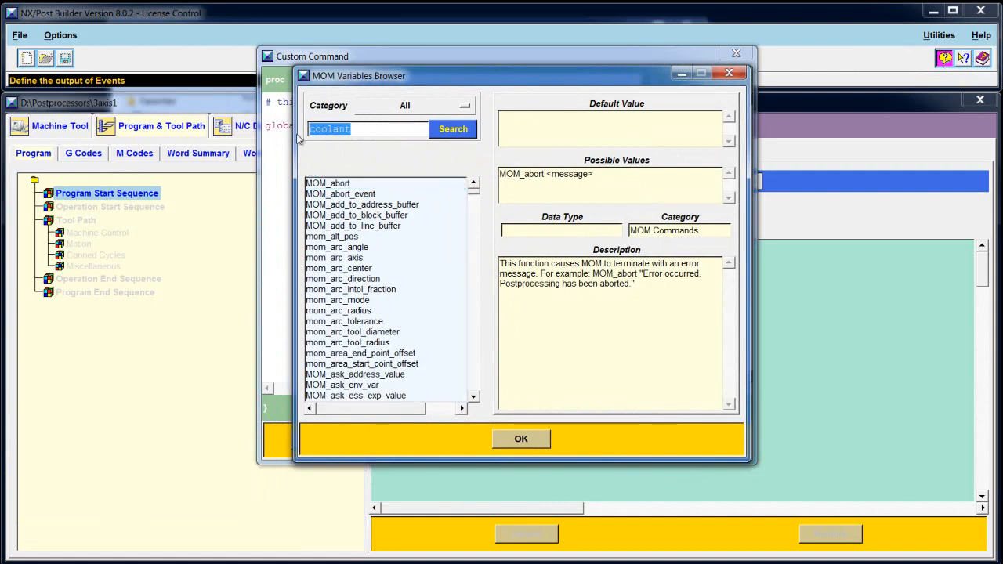
type("logname")
key("Return")
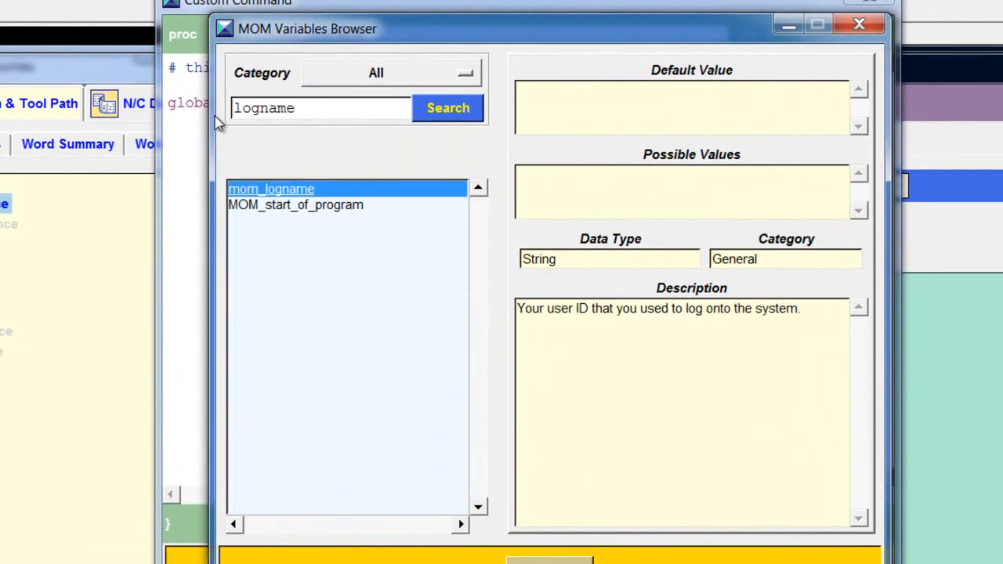
right_click(288, 196)
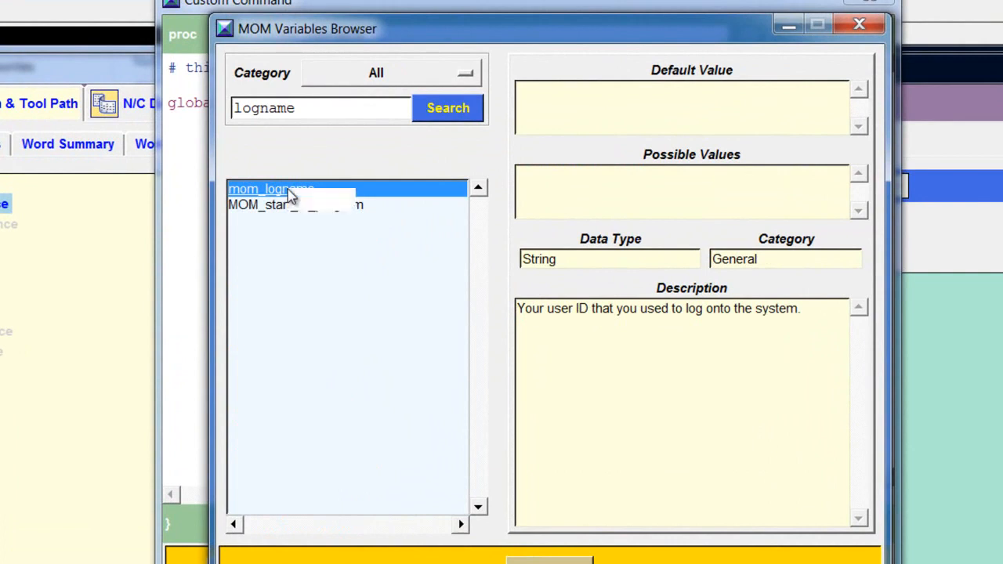
left_click(317, 201)
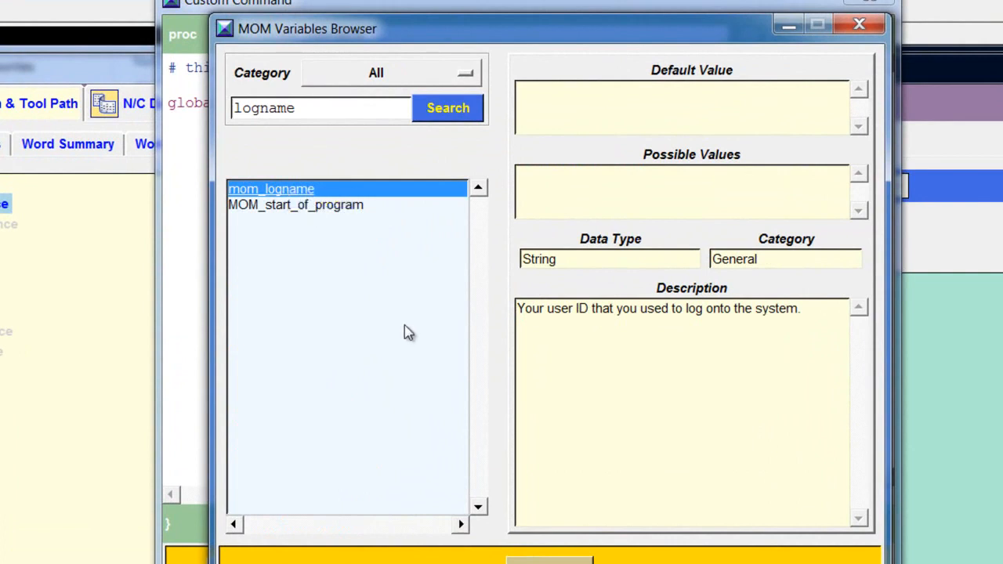
left_click(549, 561)
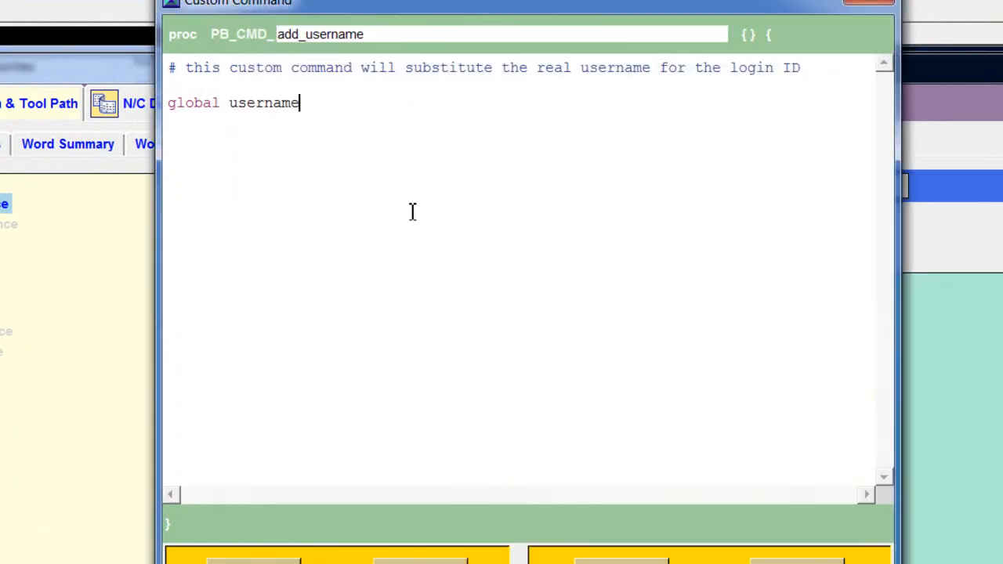
right_click(321, 112)
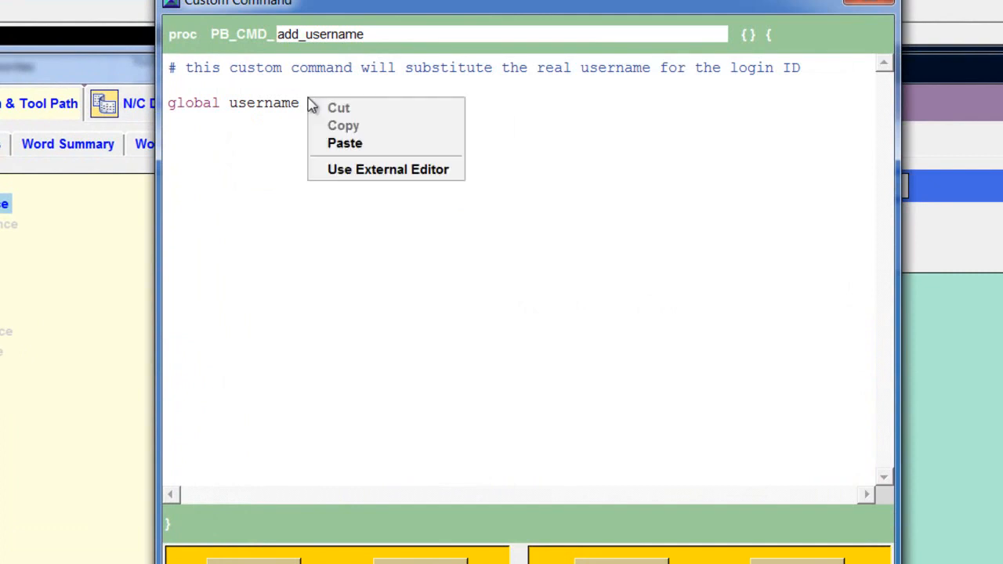
left_click(336, 143)
Step: Add the procedure call "USERNAME $mom_logname" below the global declaration, separated by a blank line
key("Return")
key("Return")
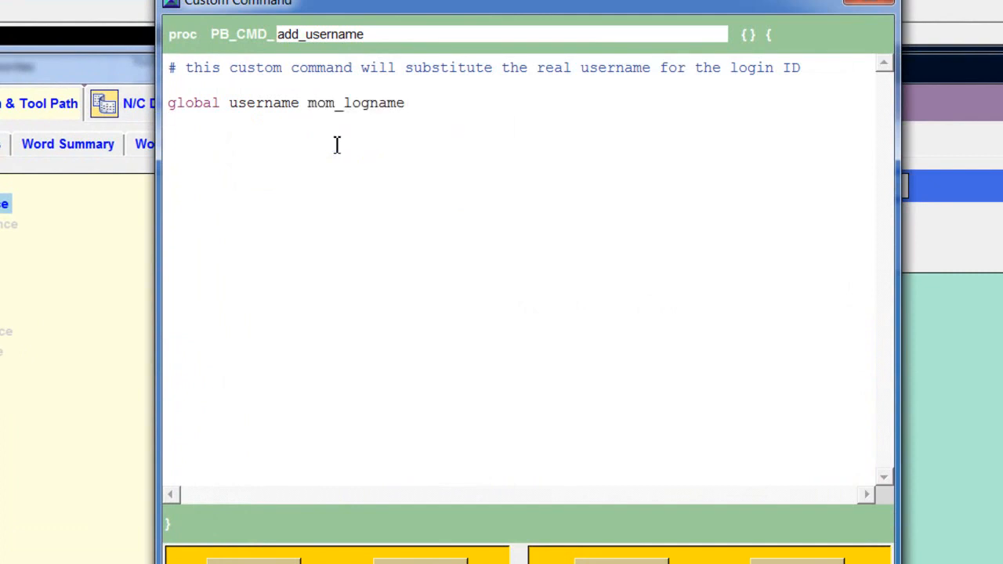
type("USERNAME ")
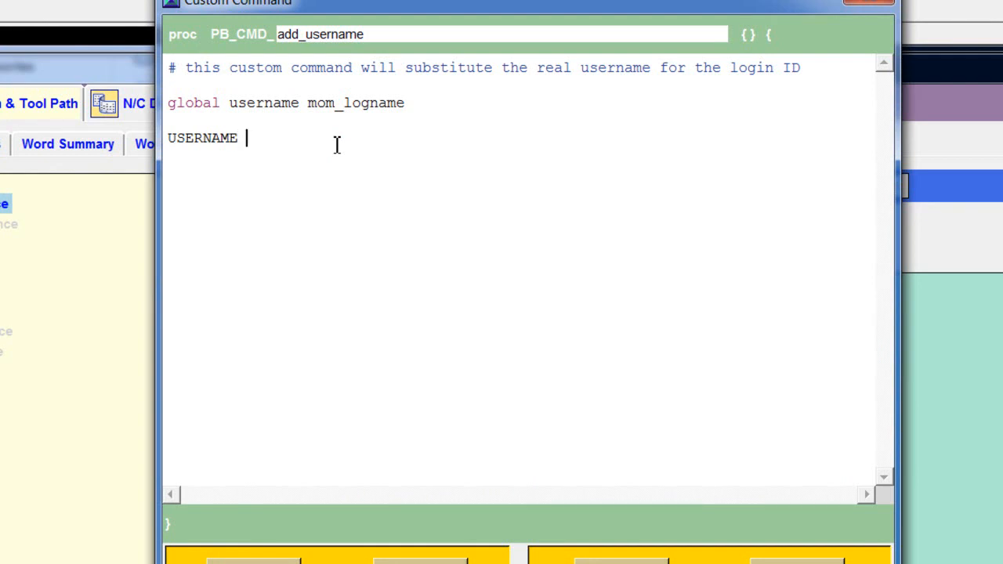
type("$mom_logname")
key("Return")
Step: Add the output line MOM_output_literal "NC PROGRAMMER: $username" below the USERNAME call
type("MOM")
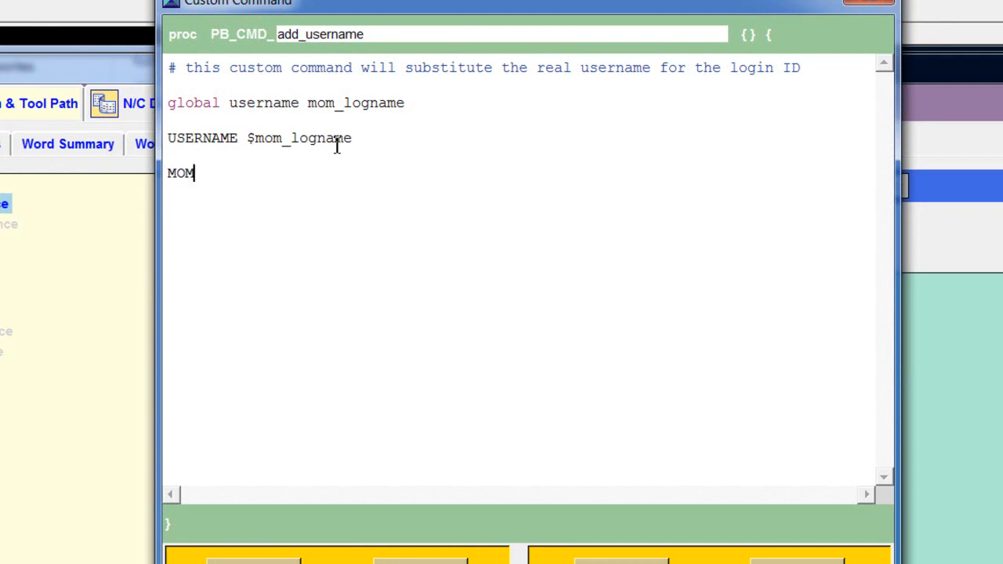
type("_output")
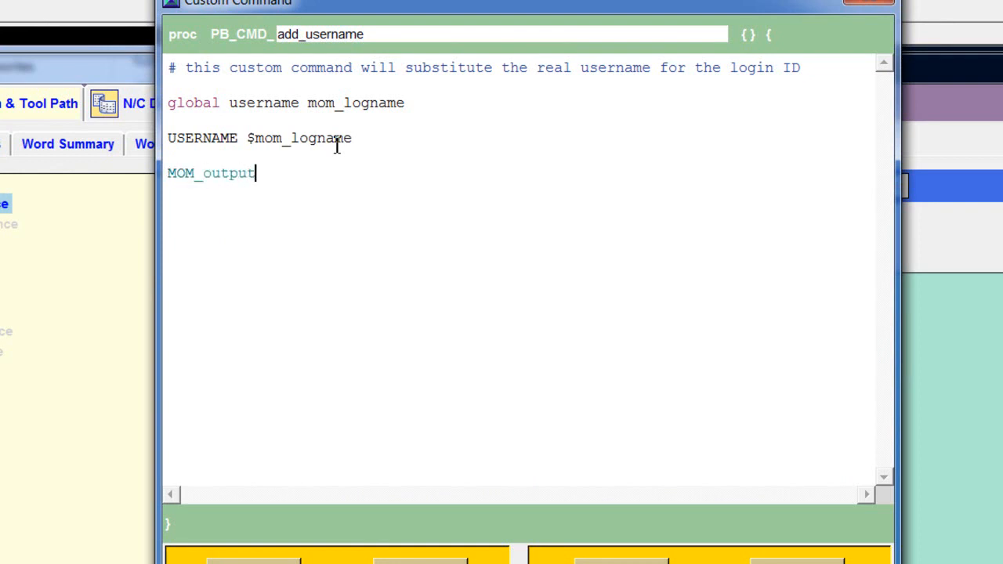
type("_literal \"NC PR")
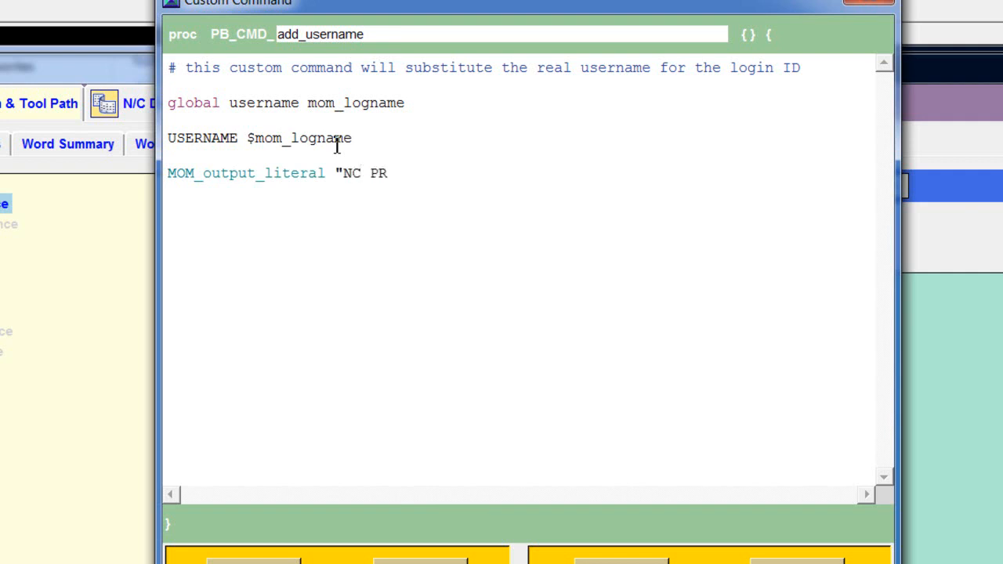
type("OGRAMMER:")
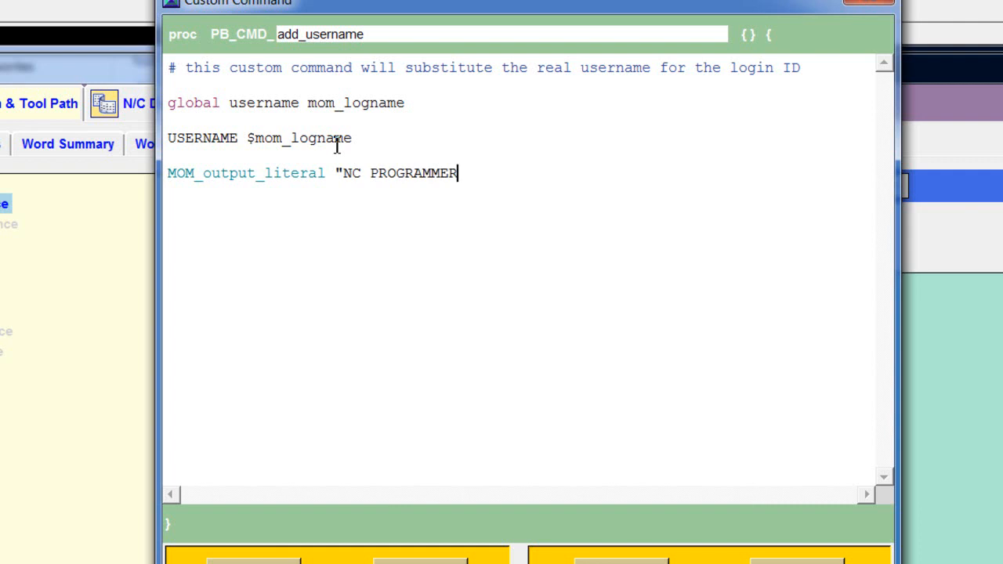
type(" $username\"")
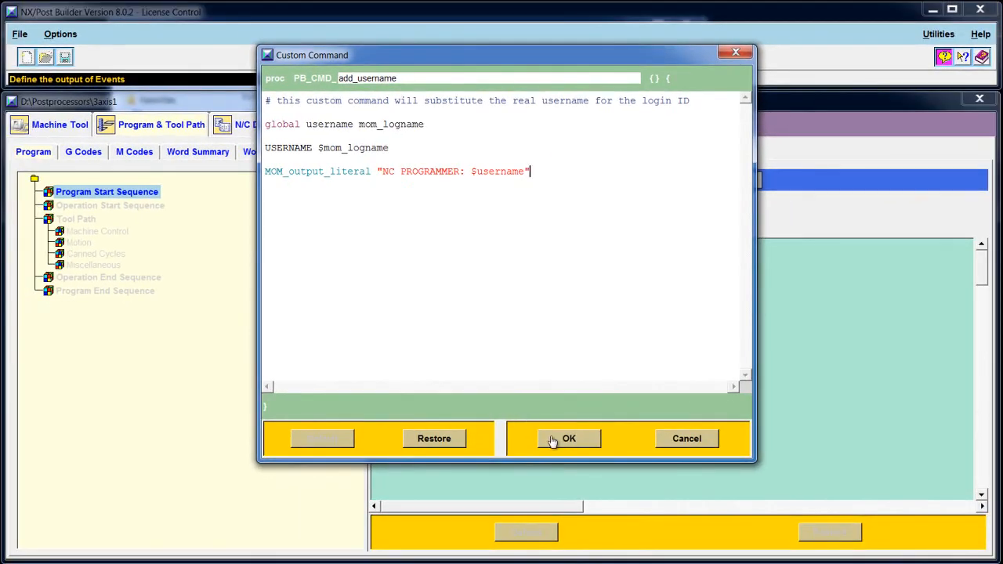
Step: Accept the add_username custom command and save the 3axis1 post with the offered license settings
left_click(553, 440)
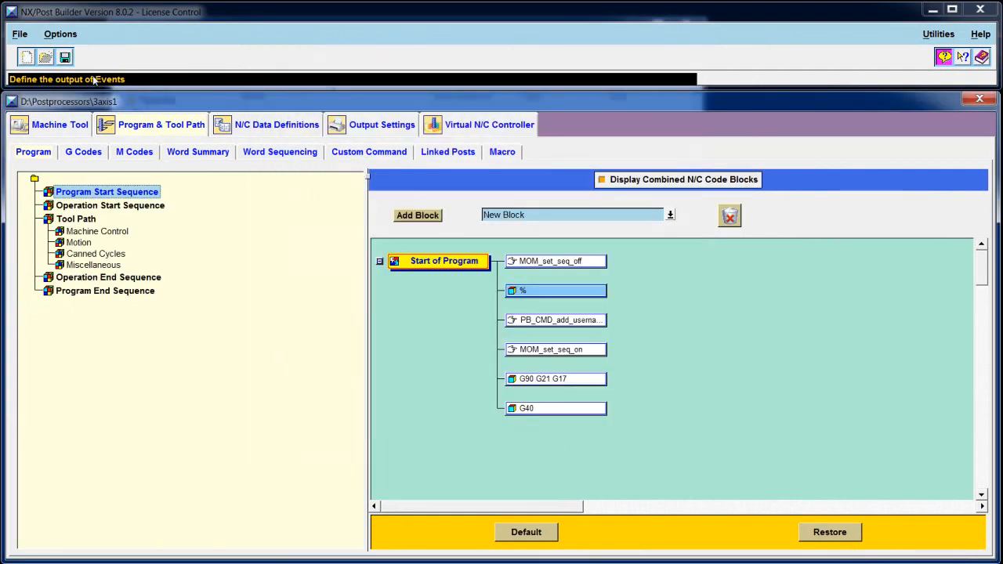
left_click(65, 58)
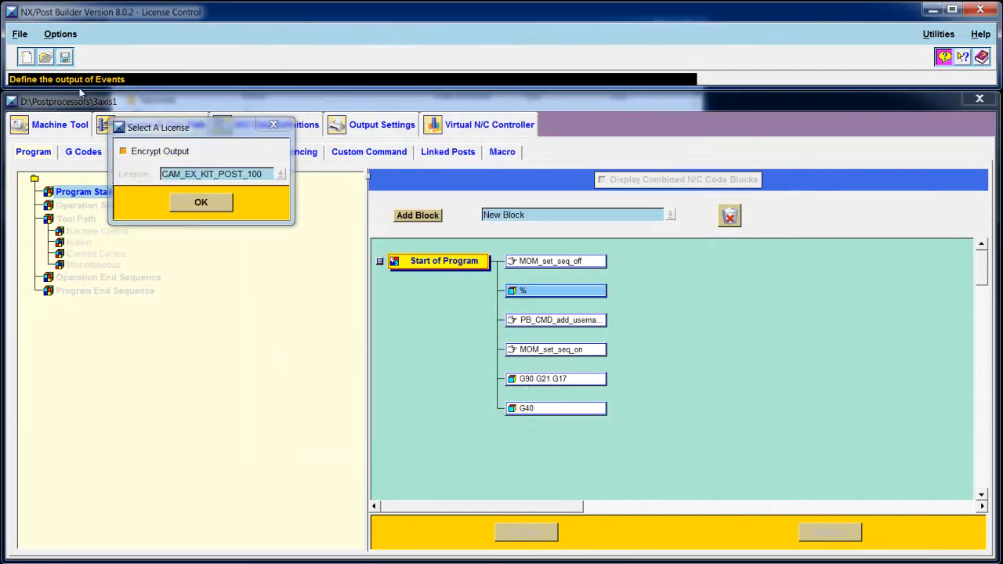
left_click(193, 204)
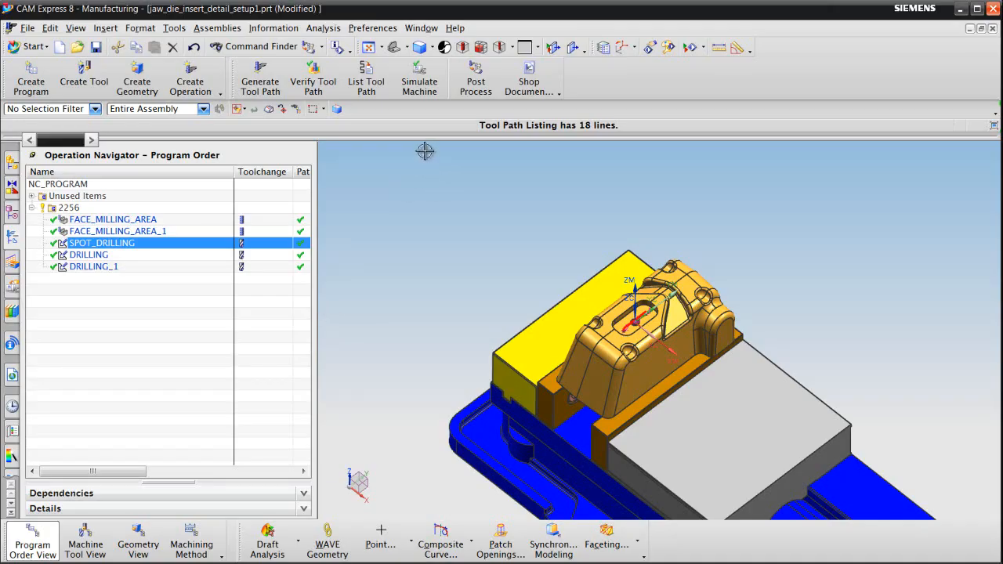
Step: Switch to CAM Express, postprocess program 2256 with 3axis1, overwriting the existing output file, and highlight the NC PROGRAMMER line in the listing
left_click(75, 208)
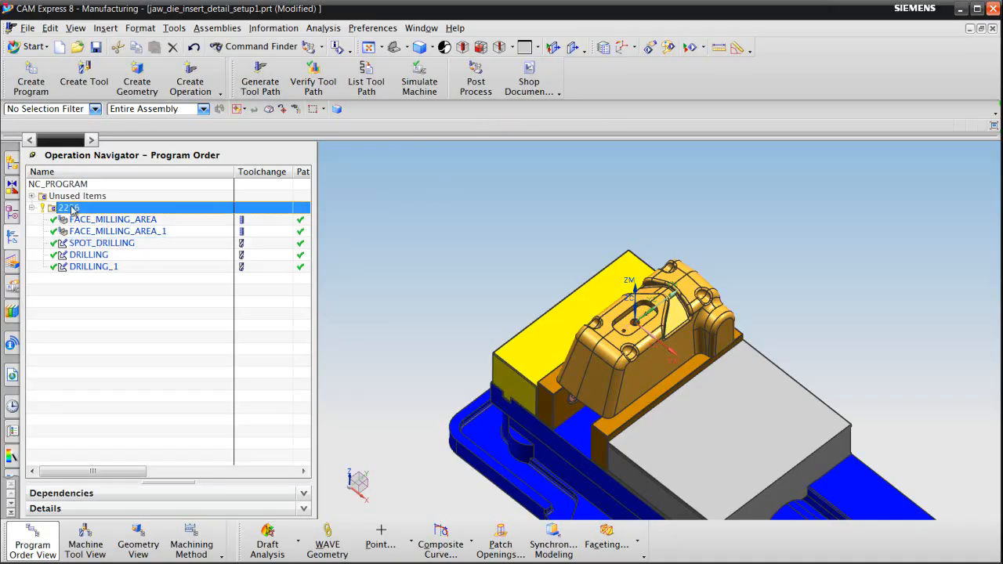
left_click(477, 81)
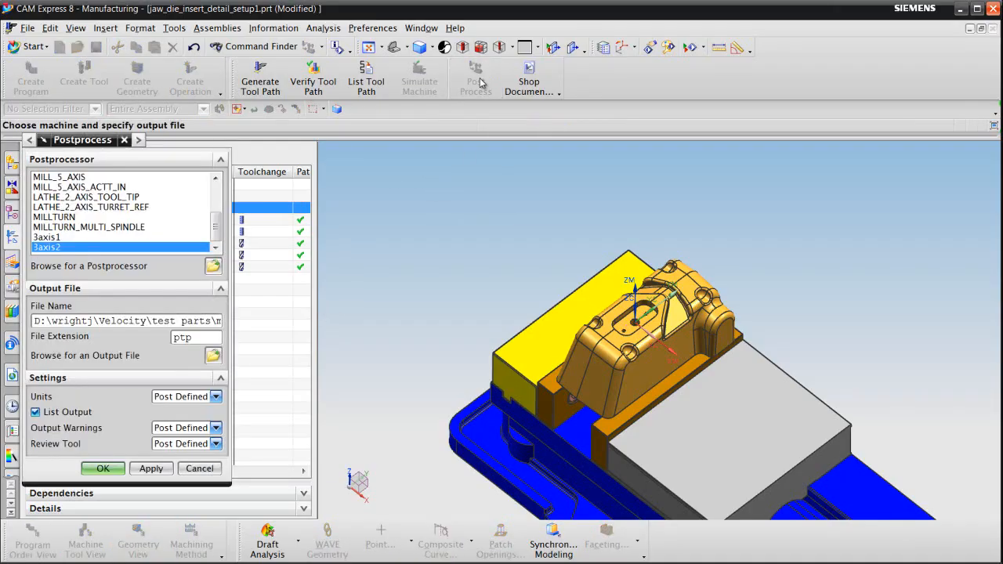
left_click(62, 237)
left_click(106, 470)
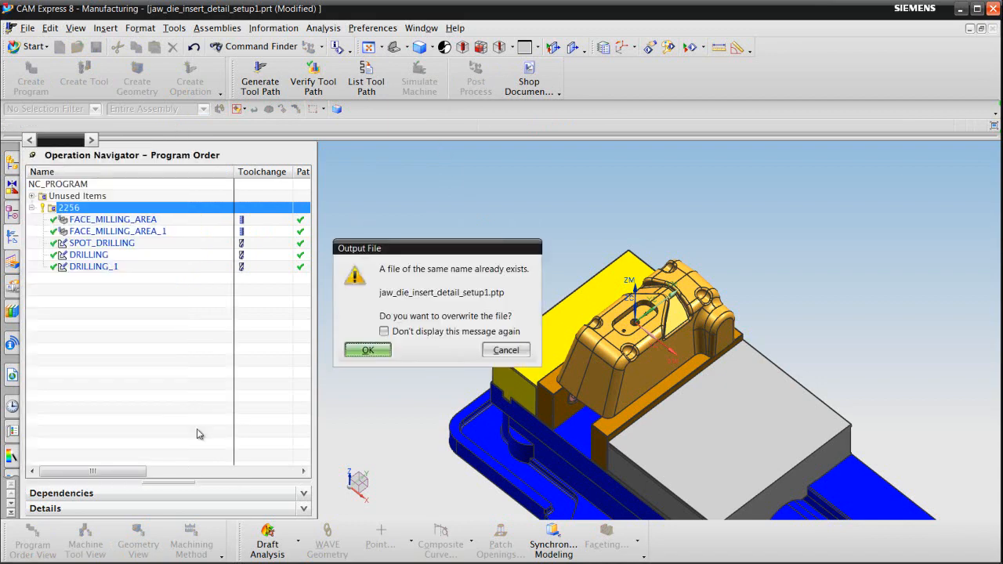
left_click(365, 351)
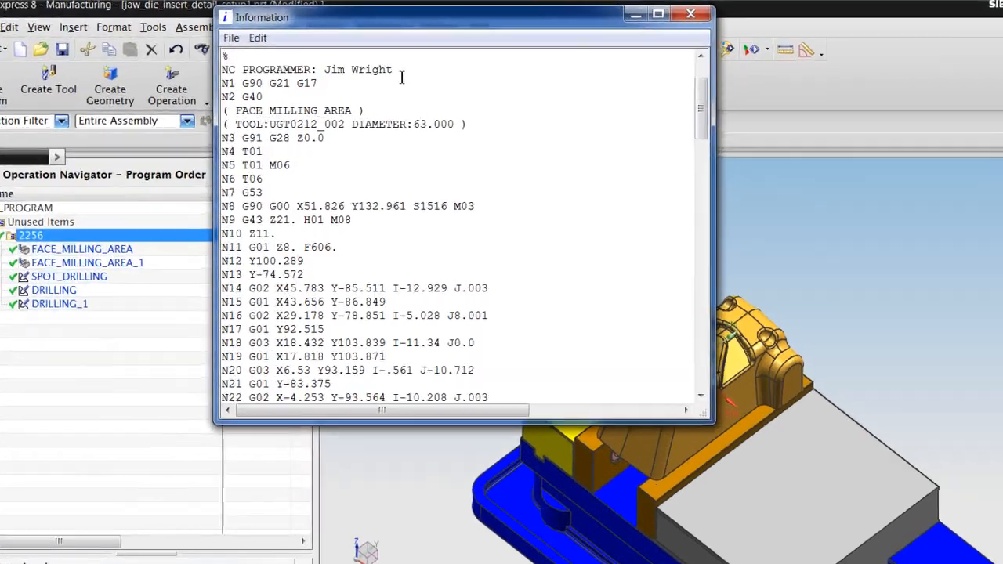
left_click_drag(383, 64, 233, 64)
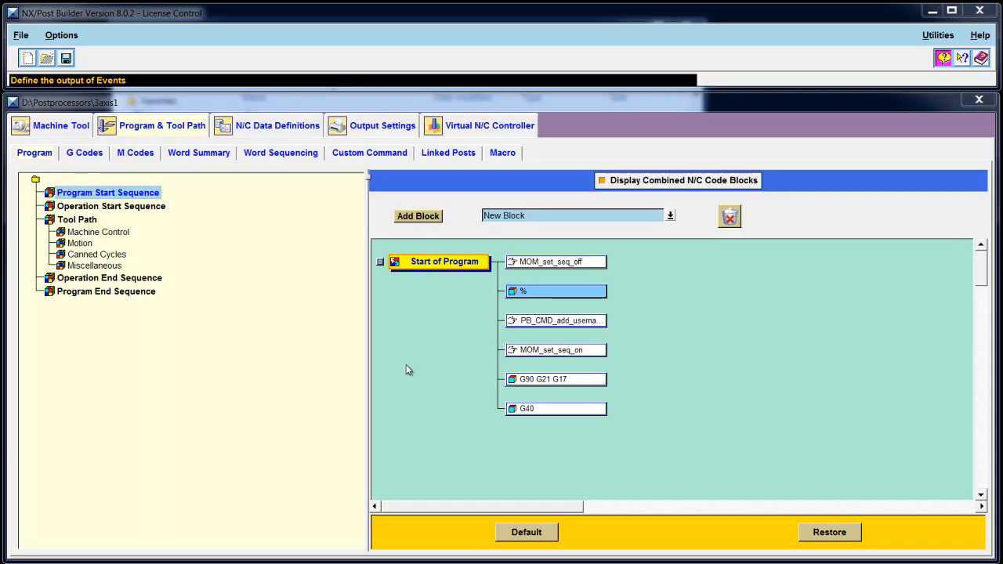
Step: Switch to Post Builder, enable Display Verbose Error Messages and Activate Review Tool in the post's output options, and save the post
left_click(372, 130)
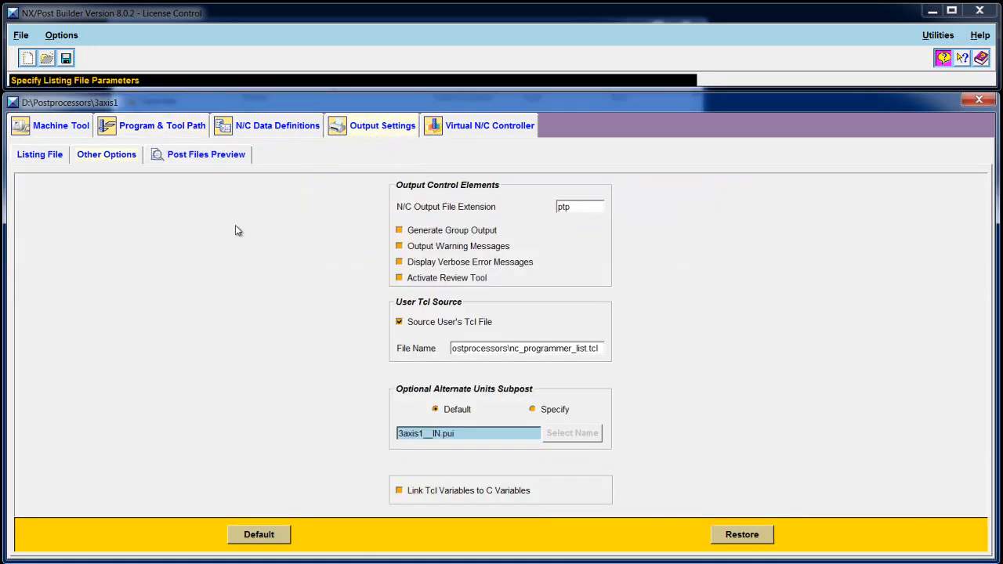
left_click(400, 262)
left_click(399, 278)
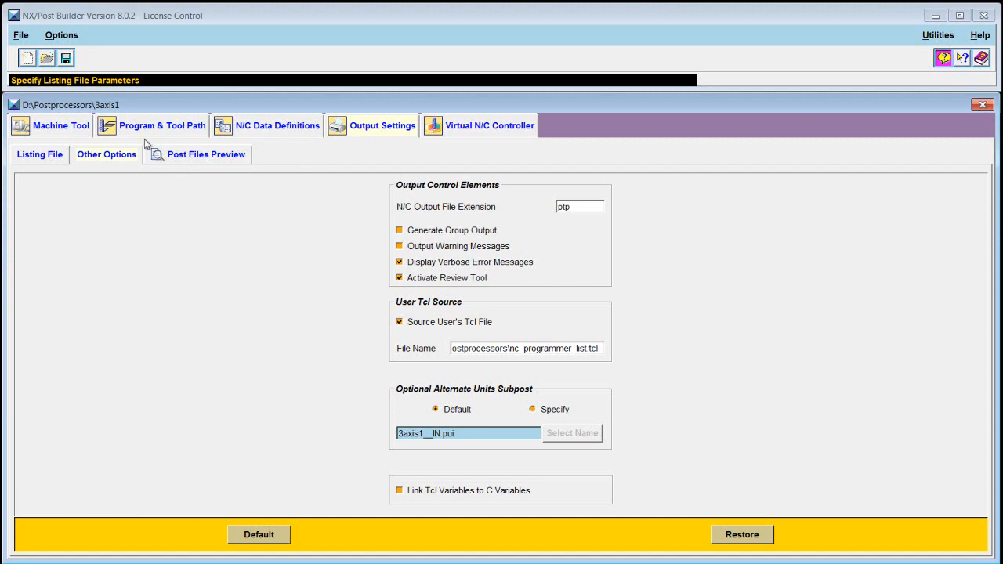
left_click(67, 59)
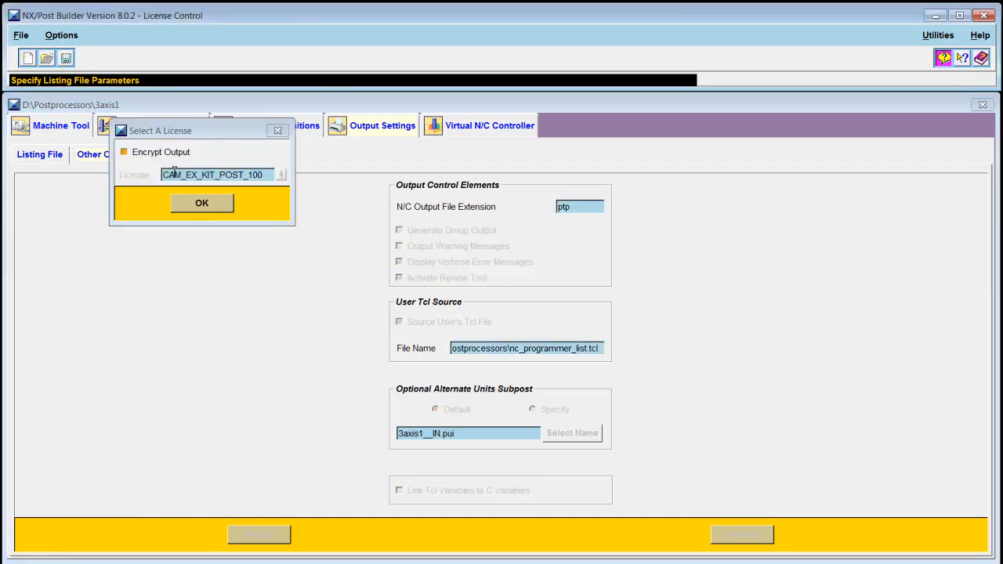
left_click(200, 205)
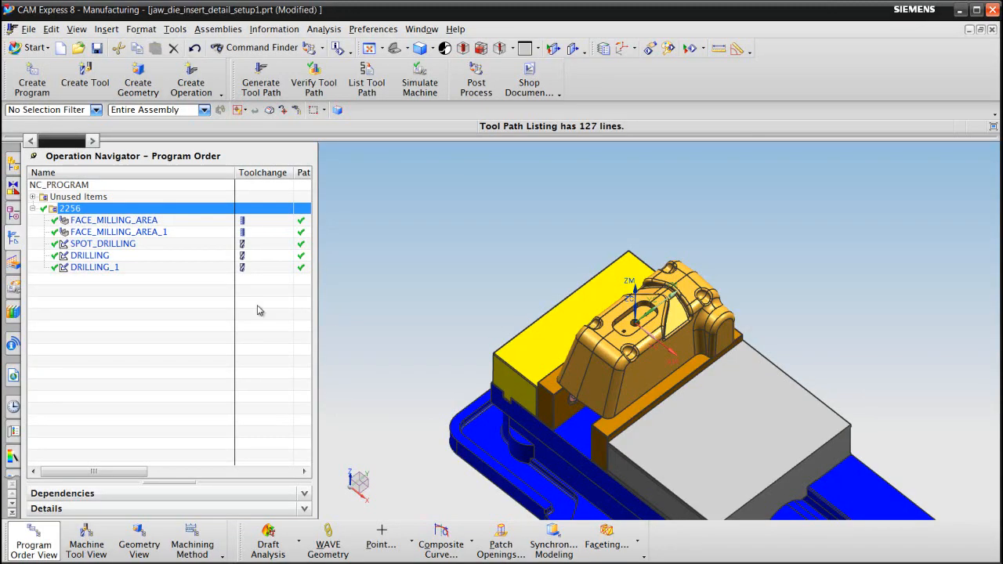
Step: Switch to CAM Express and postprocess only the FACE_MILLING_AREA operation with the same post, overwriting the existing output file
left_click(149, 223)
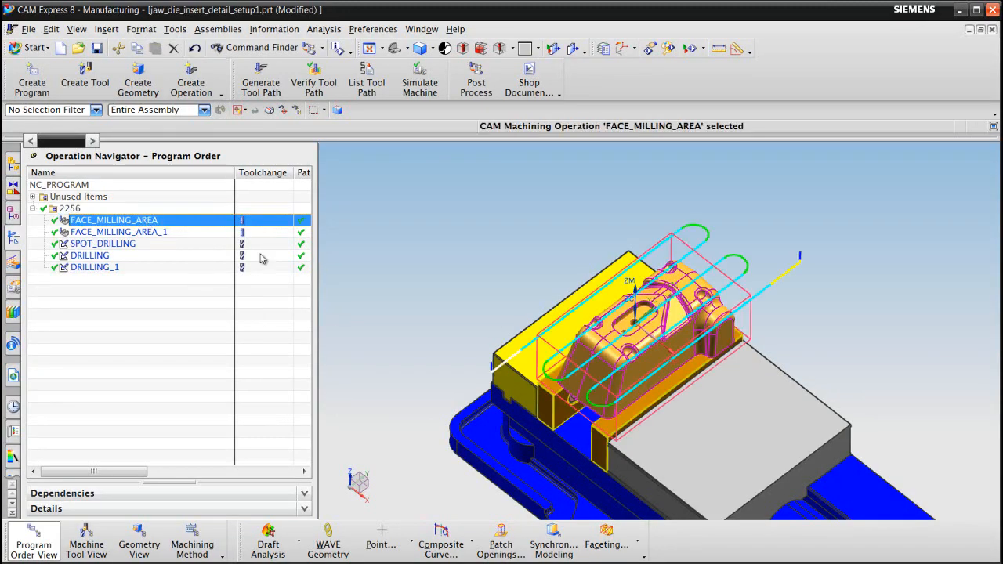
left_click(475, 82)
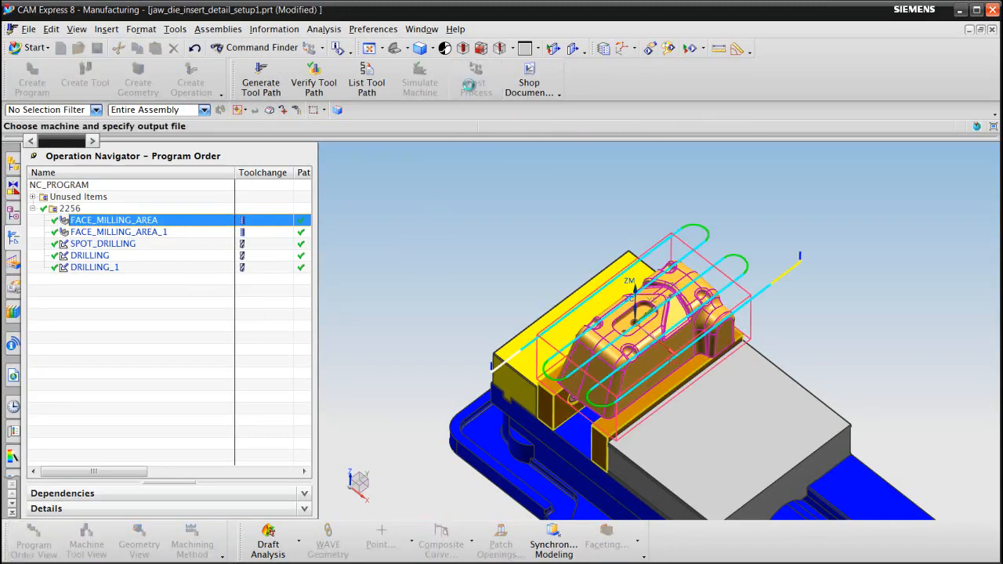
left_click(110, 470)
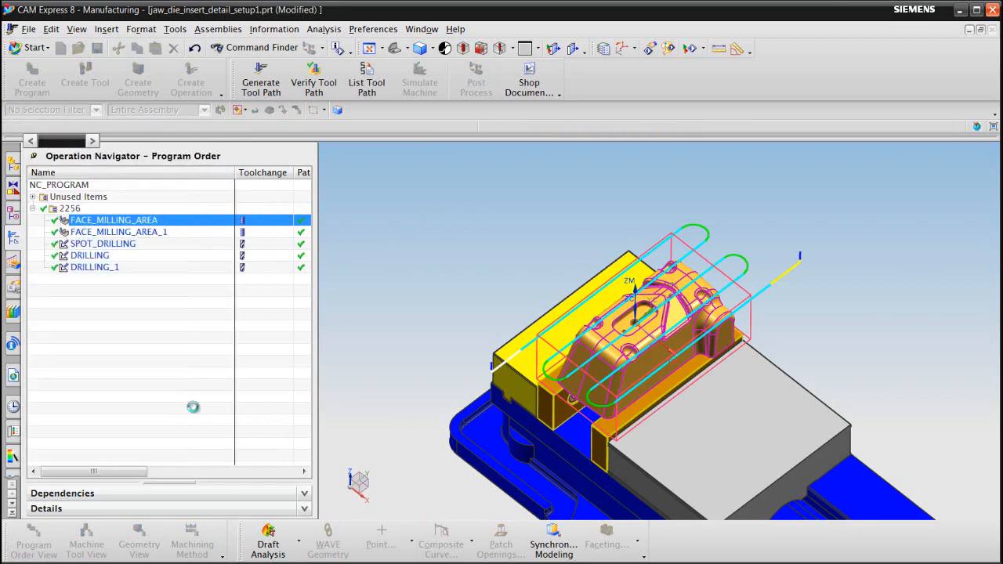
left_click(367, 351)
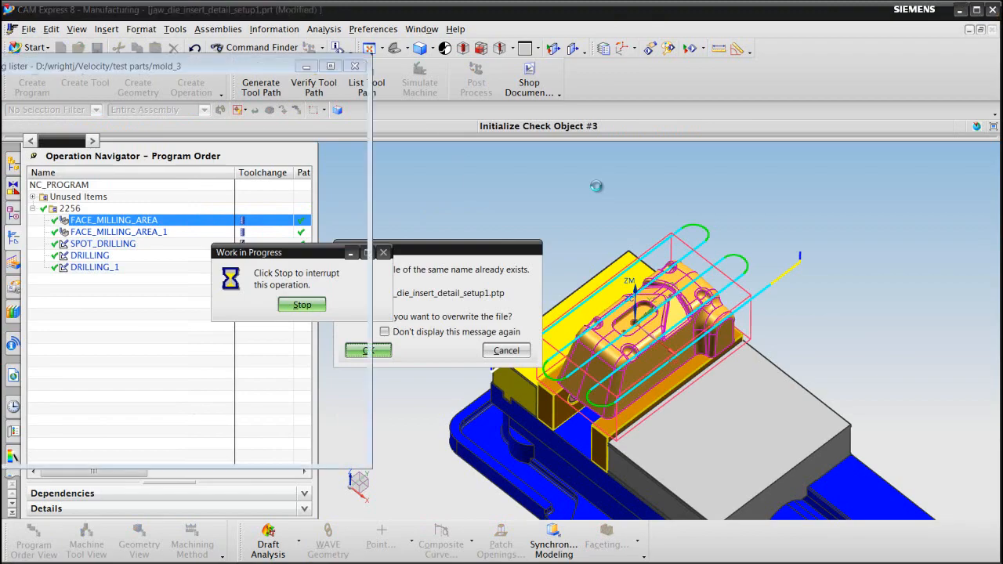
Step: Move the NX Post Debug lister clear of the other dialogs and widen it to show full output lines
left_click_drag(255, 69, 541, 56)
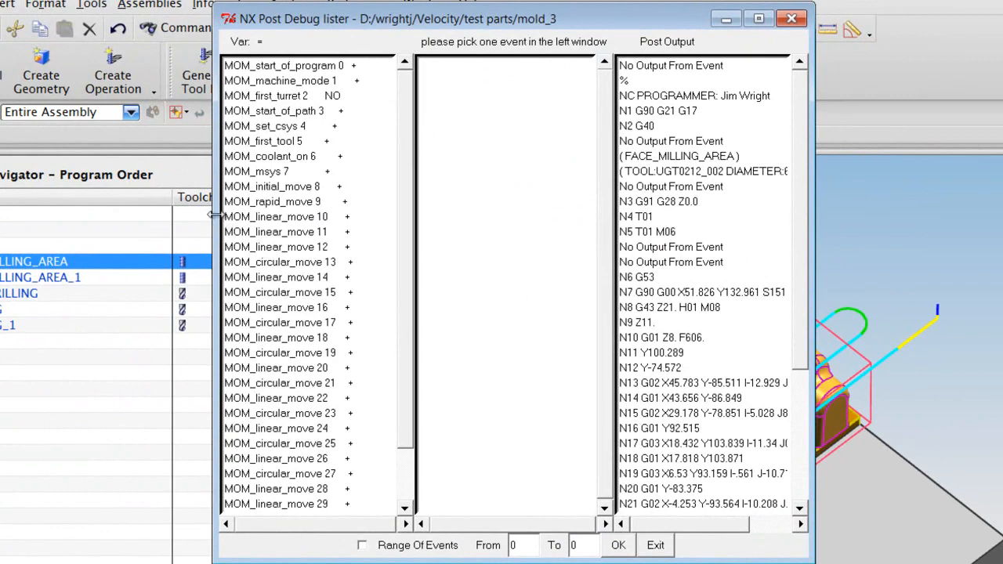
left_click_drag(214, 215, 129, 216)
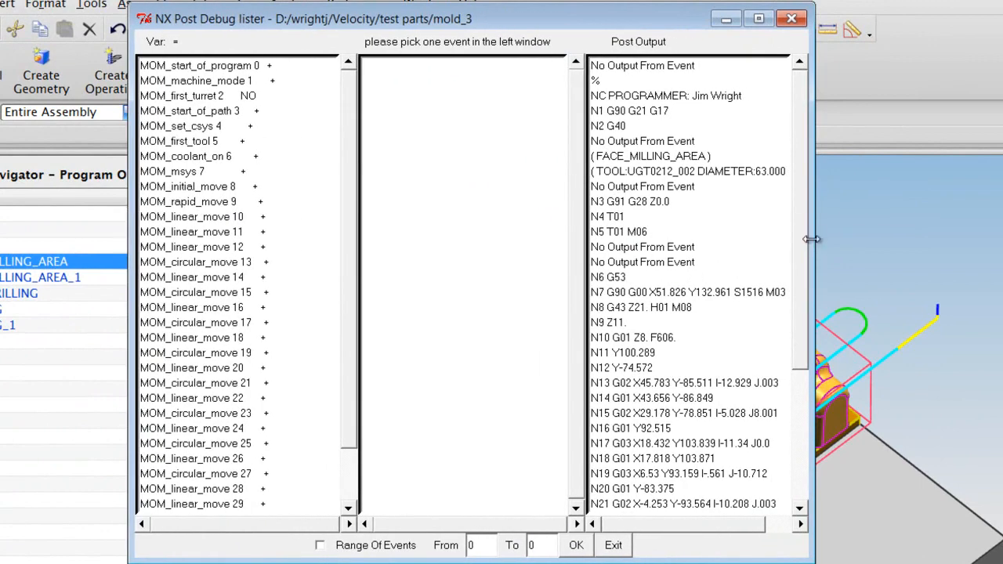
left_click_drag(815, 246, 852, 238)
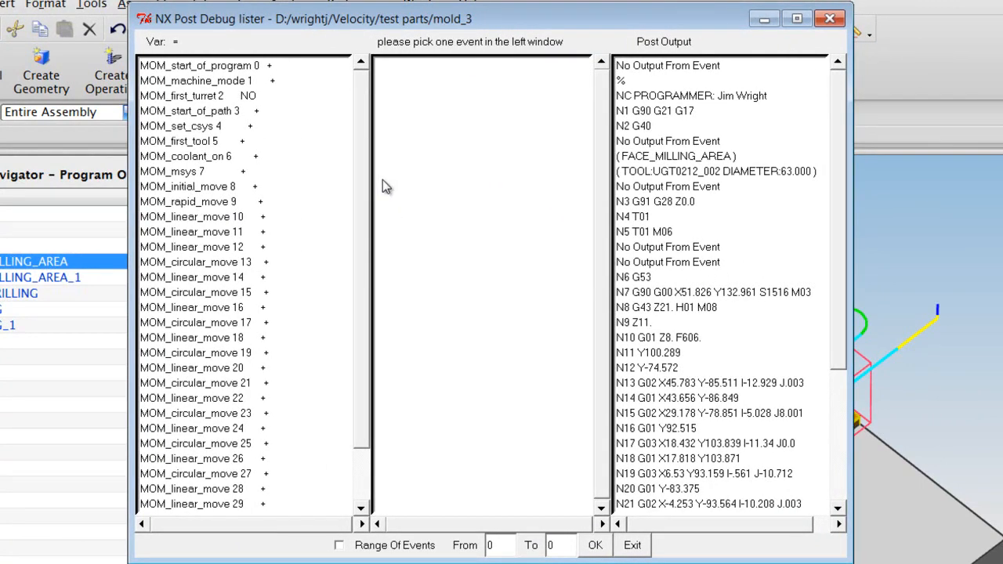
mouse_move(842, 158)
left_mouse_down()
mouse_move(842, 323)
mouse_move(842, 151)
left_mouse_up()
Step: Examine the N3 G91 G28 Z0.0 output, the MOM_initial_move 8 event and mom_machine_time across all events, and exit the debug lister
left_click(662, 205)
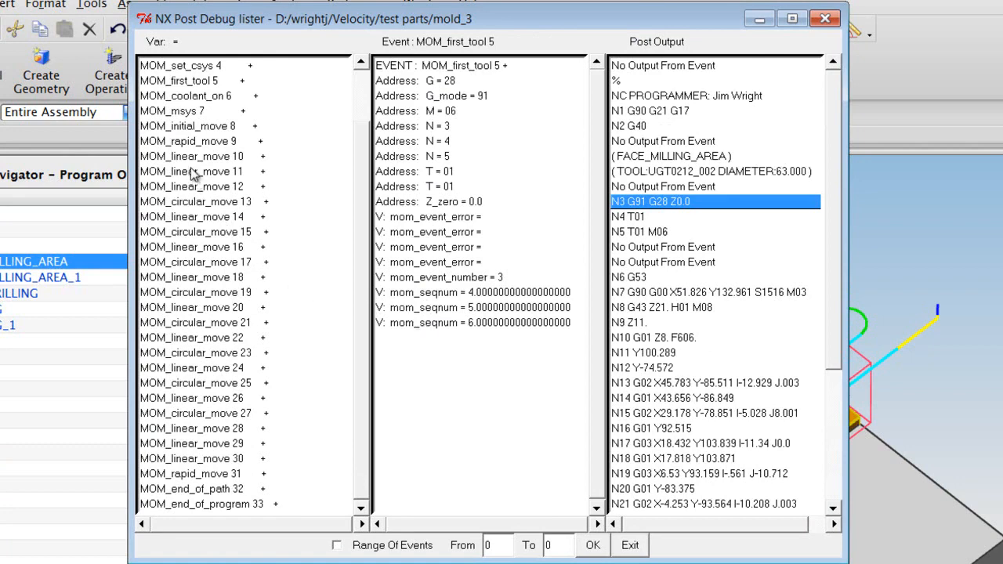
left_click(190, 128)
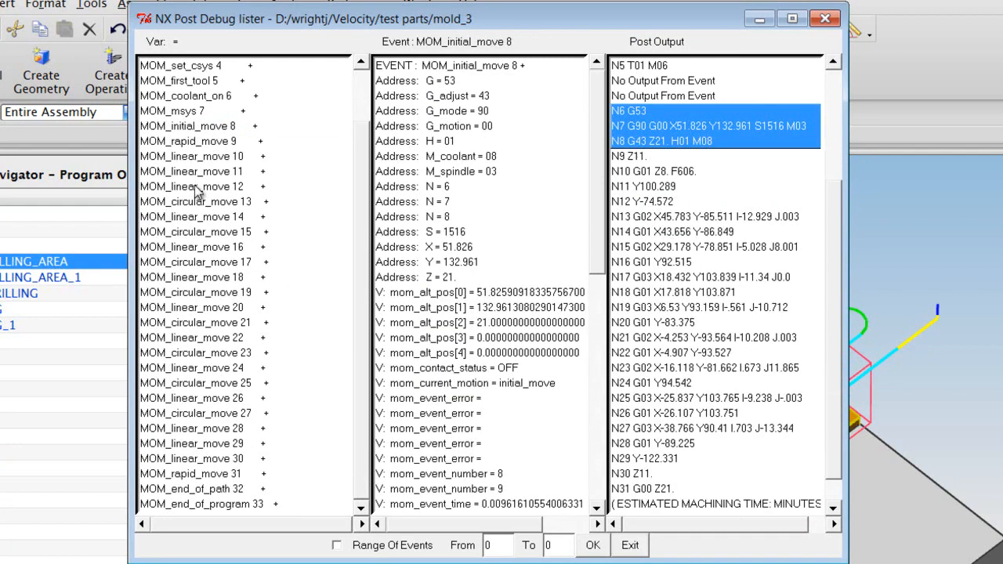
left_click_drag(597, 106, 597, 332)
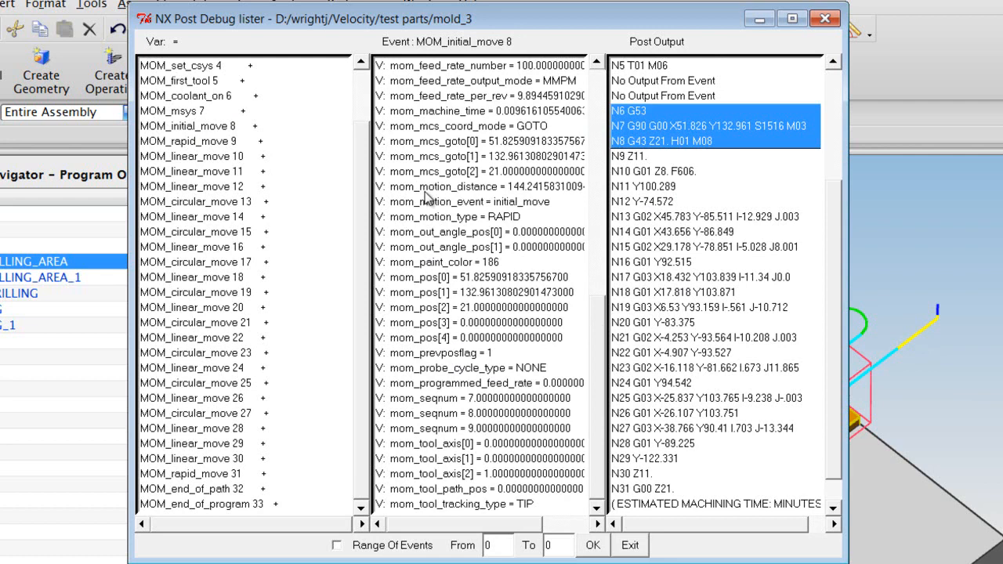
left_click(431, 111)
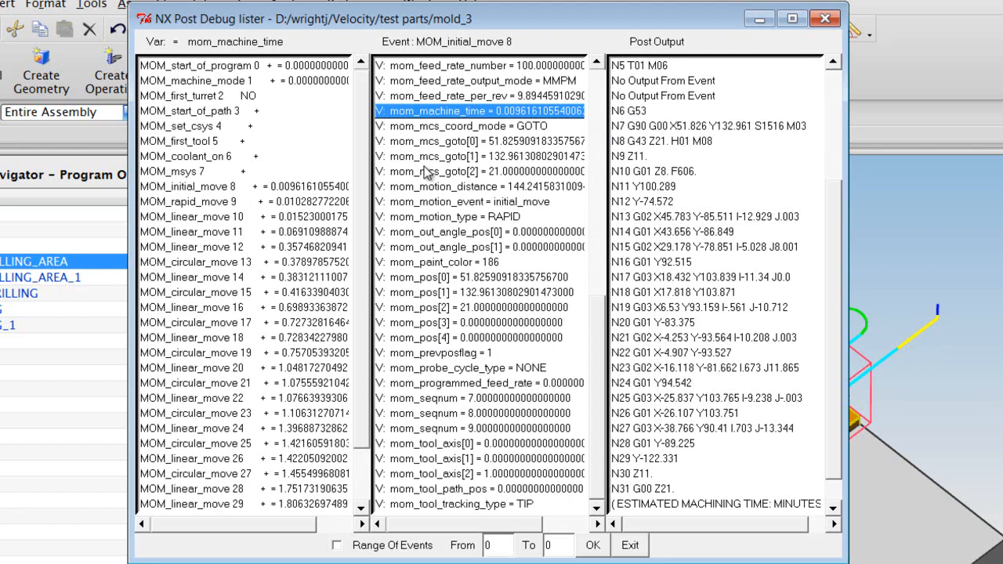
left_click(630, 544)
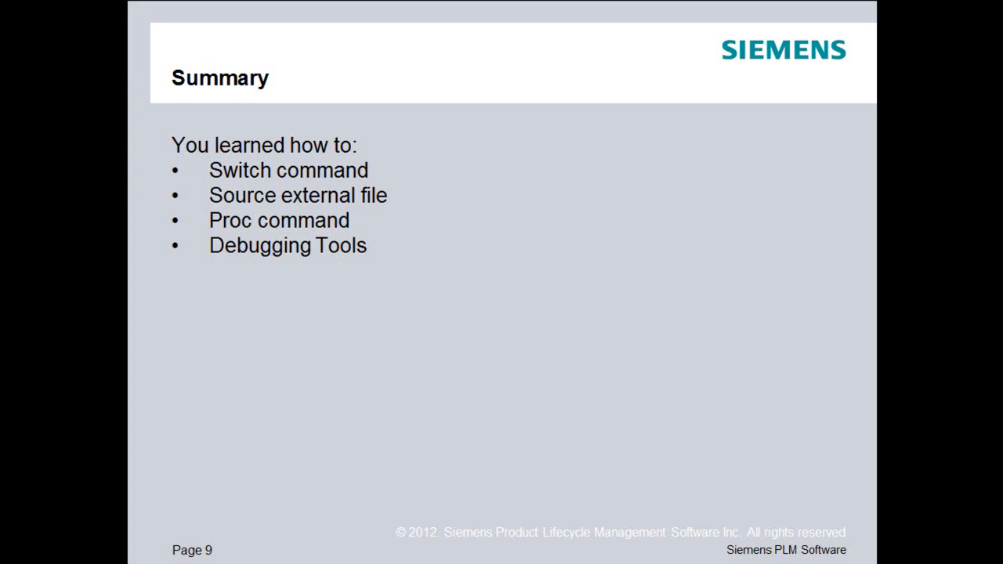
key("Right")
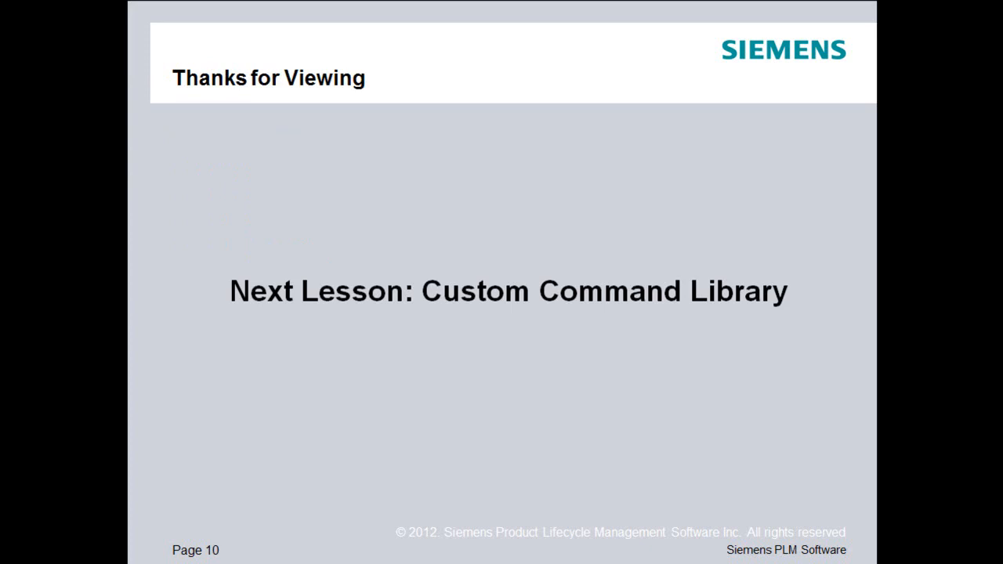